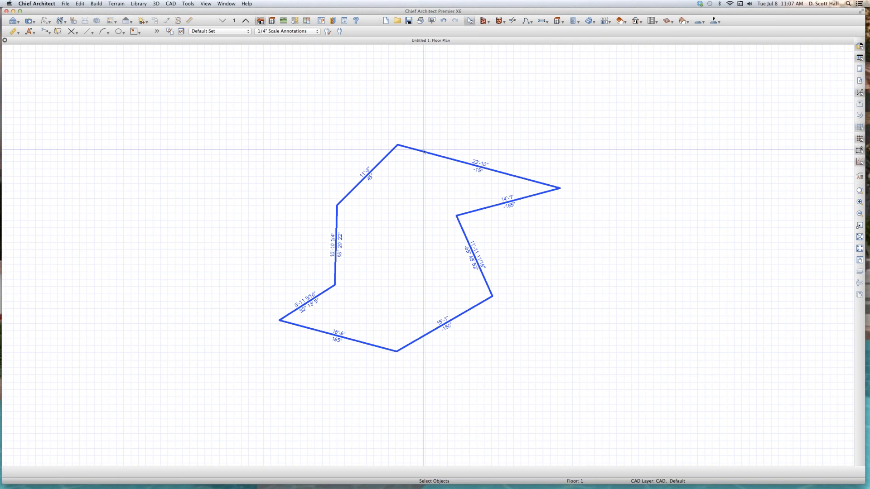
Add a break point on the polyline's upper-left 45° edge, about 2'-11" from its top corner
click(417, 149)
scroll(417, 150, up, 1)
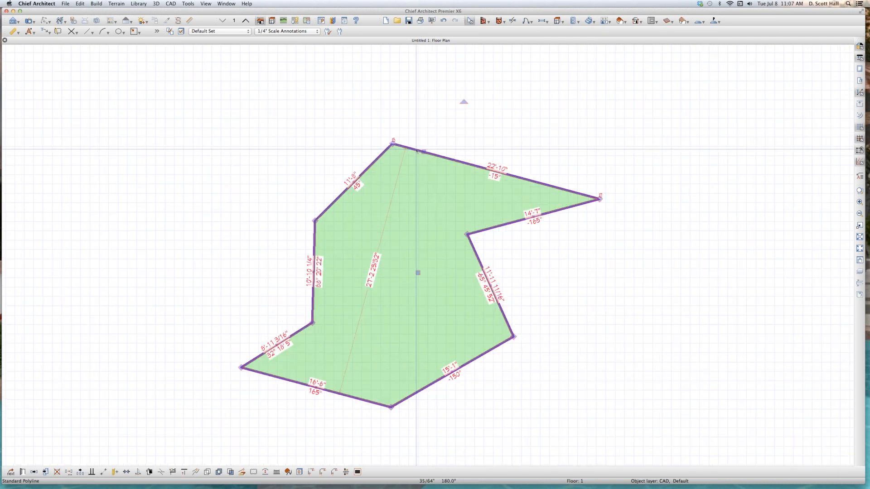
click(380, 157)
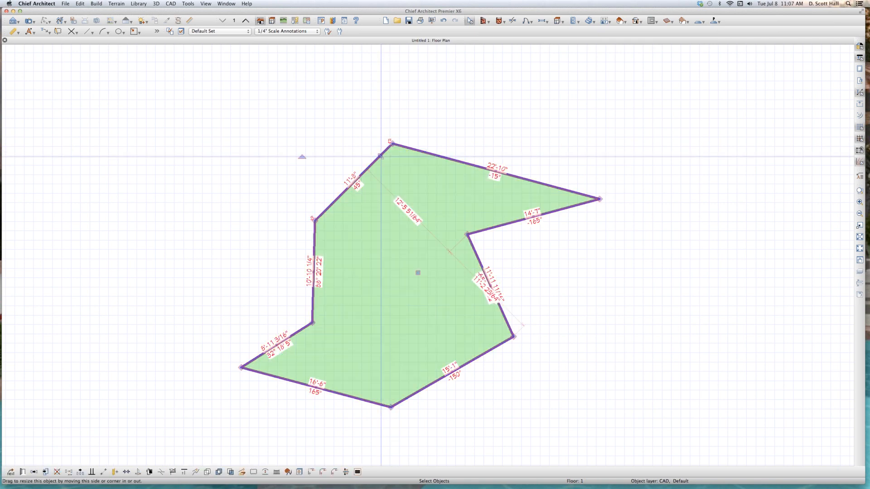
drag(380, 157, 372, 163)
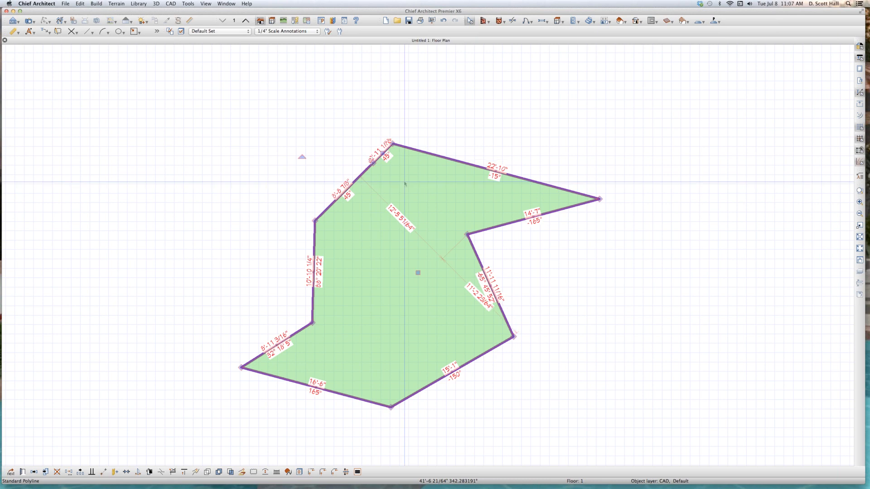
click(277, 173)
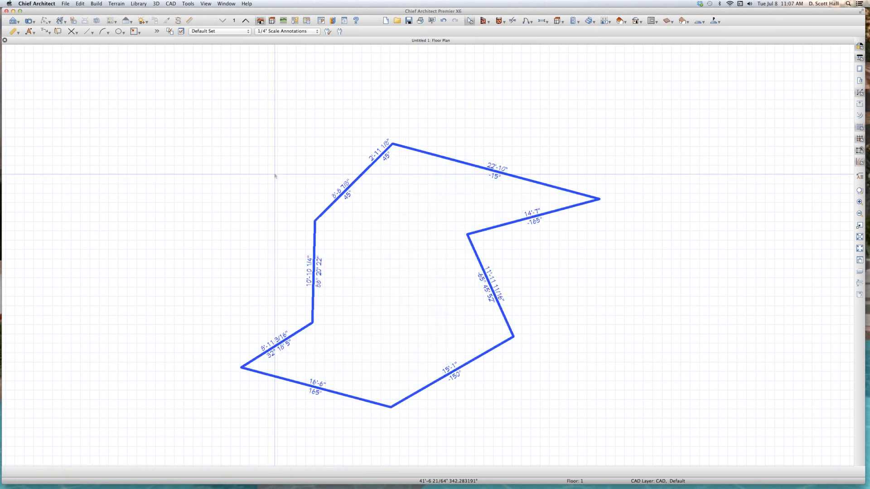
click(369, 167)
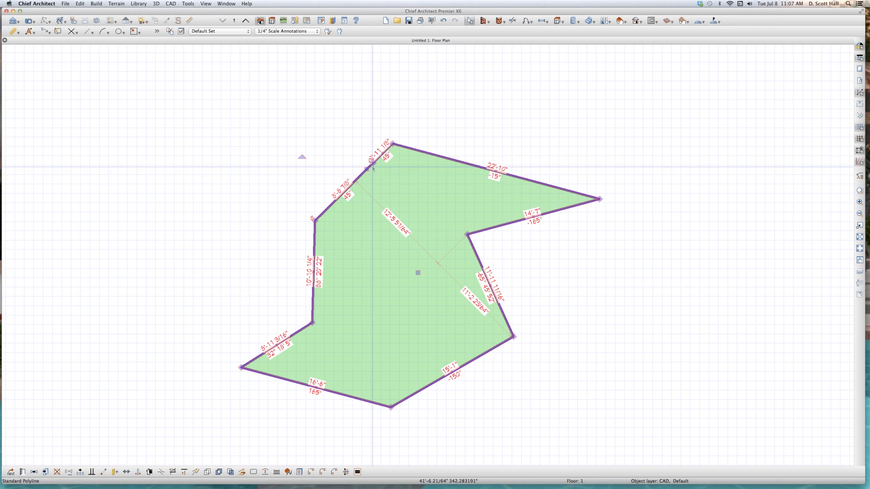
drag(369, 164, 366, 153)
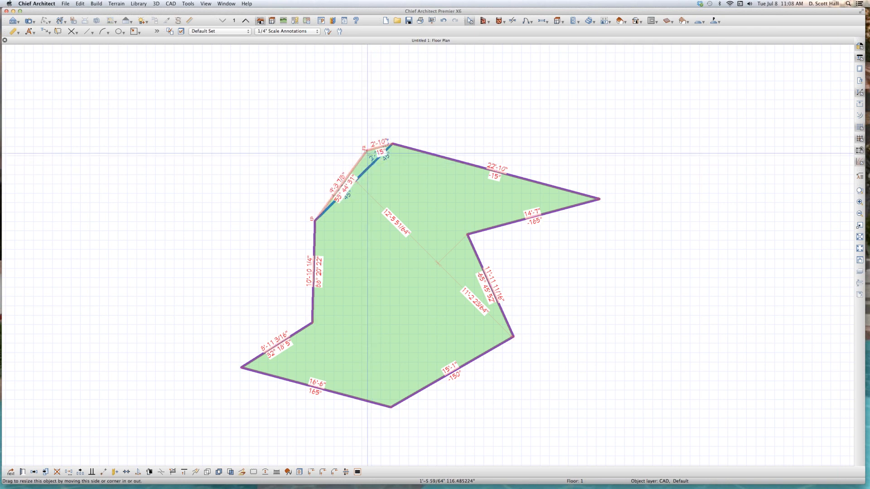
key(Escape)
click(304, 176)
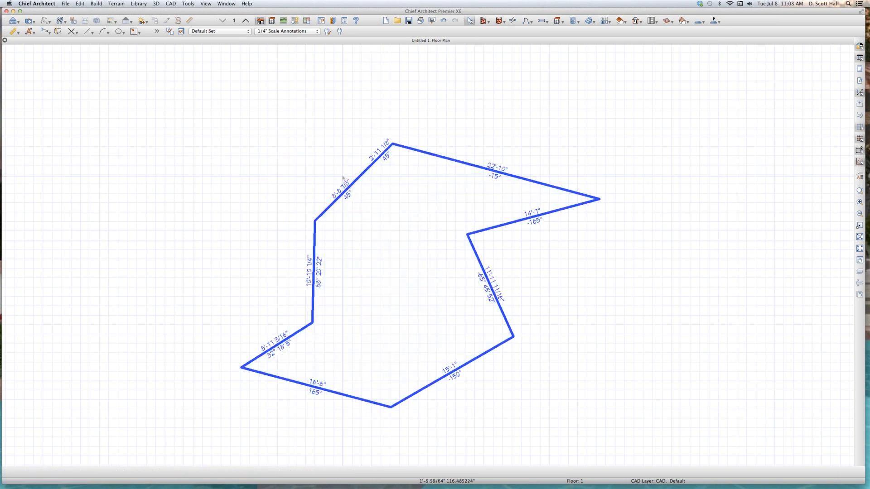
Make a concentric outward copy of the polyline at an exact distance of 48 1/32"
click(370, 167)
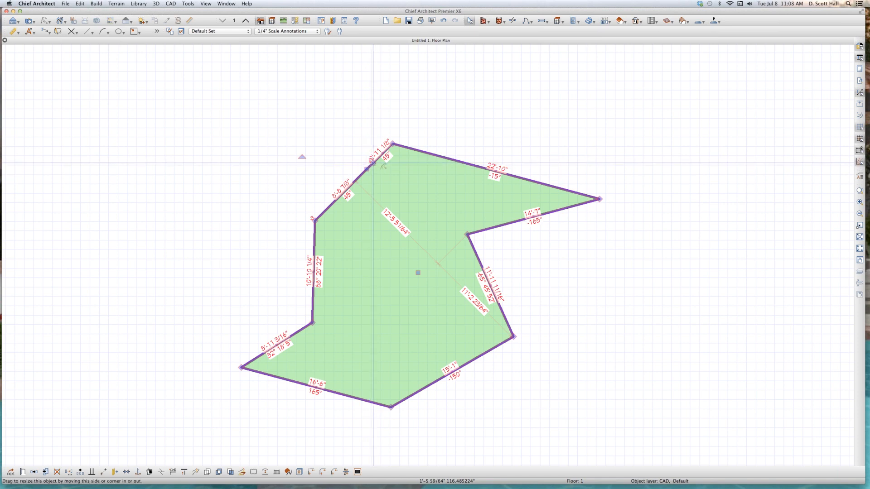
drag(370, 163, 350, 132)
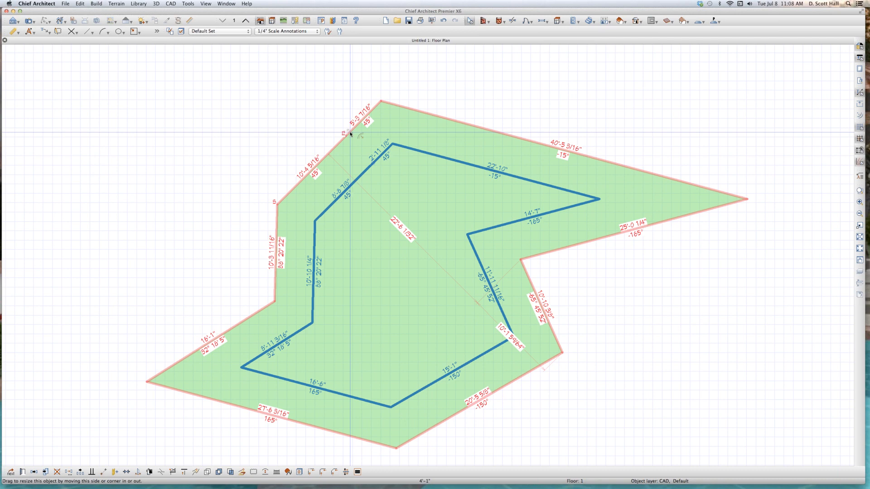
key(Tab)
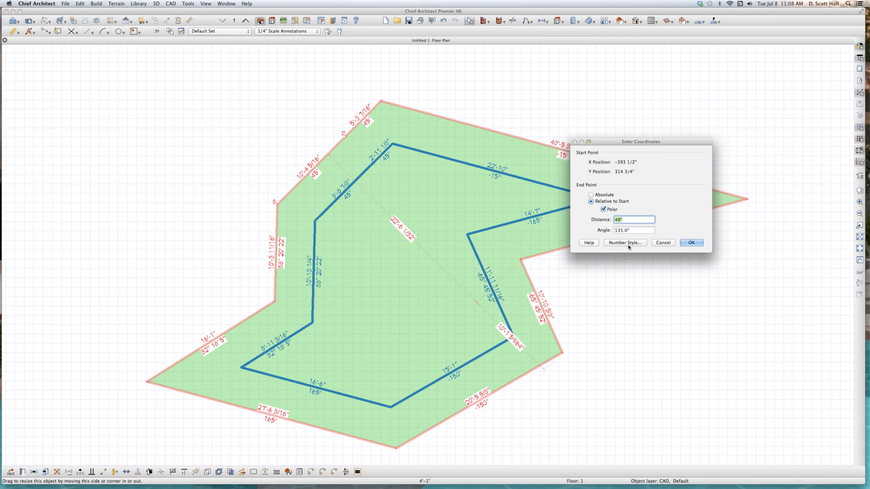
text(48 1/32)
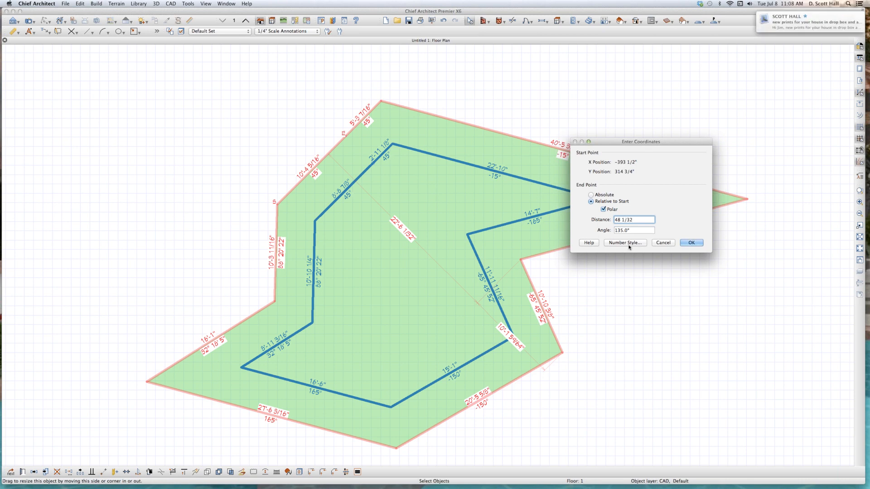
key(Return)
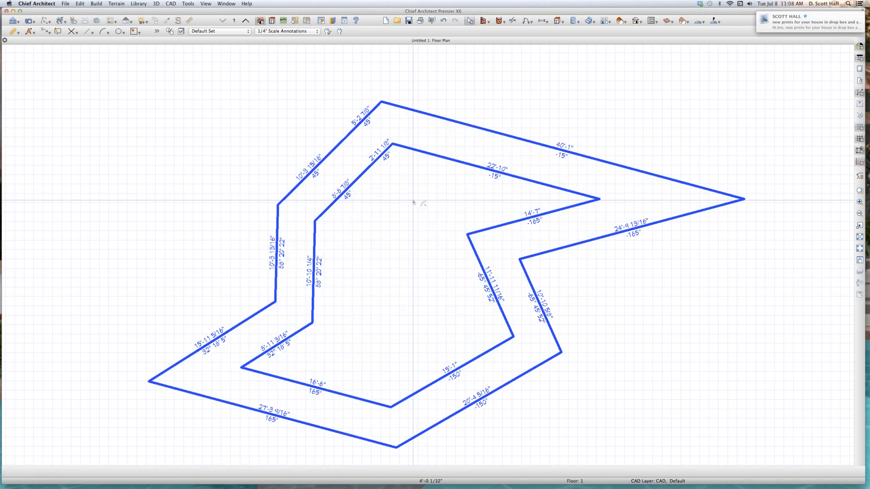
Dimension the gap between the inner and outer polylines at their top -15° edges and their upper-left 45° edges
key(d)
drag(430, 156, 439, 119)
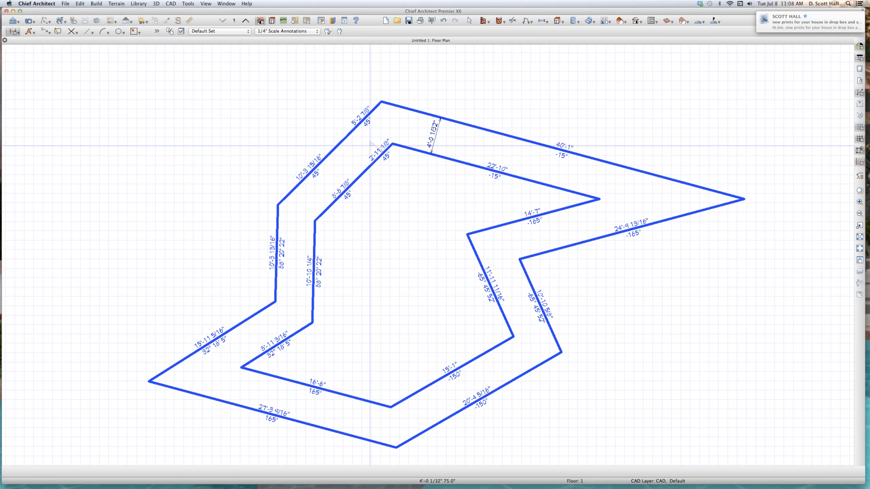
drag(368, 168, 341, 146)
key(space)
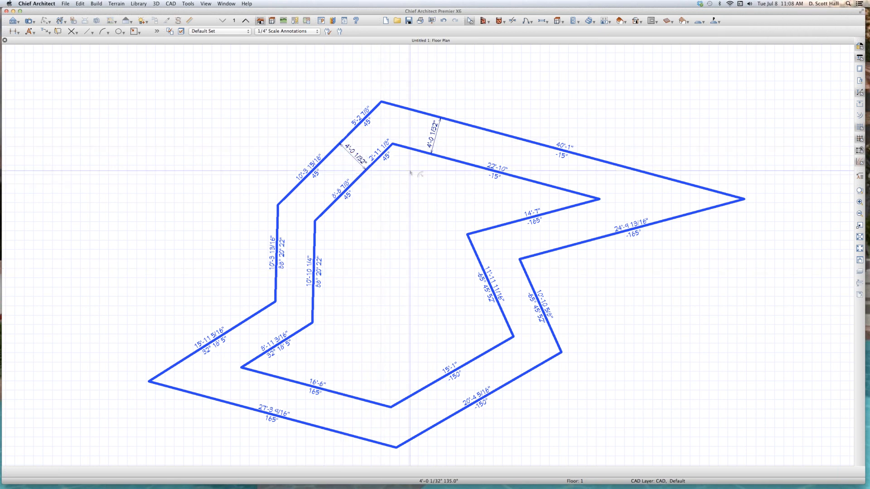
Copy the inner polyline and paste the duplicate in the empty area left of the concentric pair
scroll(412, 127, down, 3)
scroll(404, 83, up, 2)
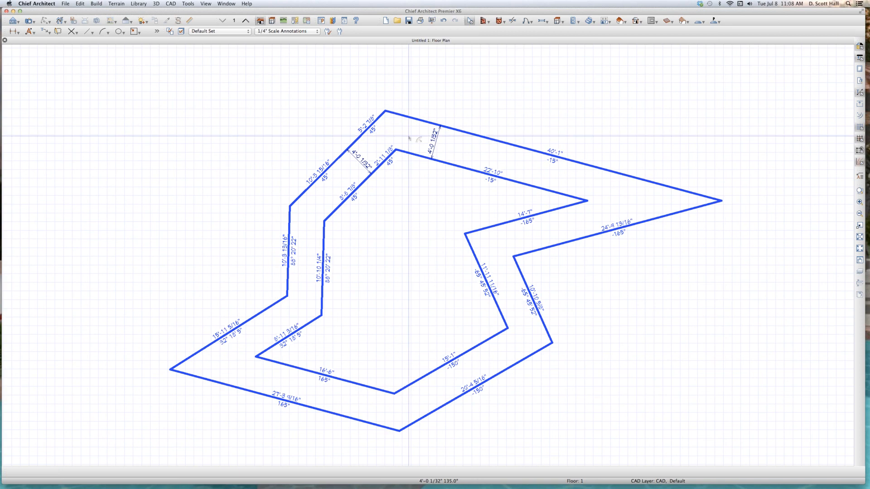
scroll(555, 152, down, 3)
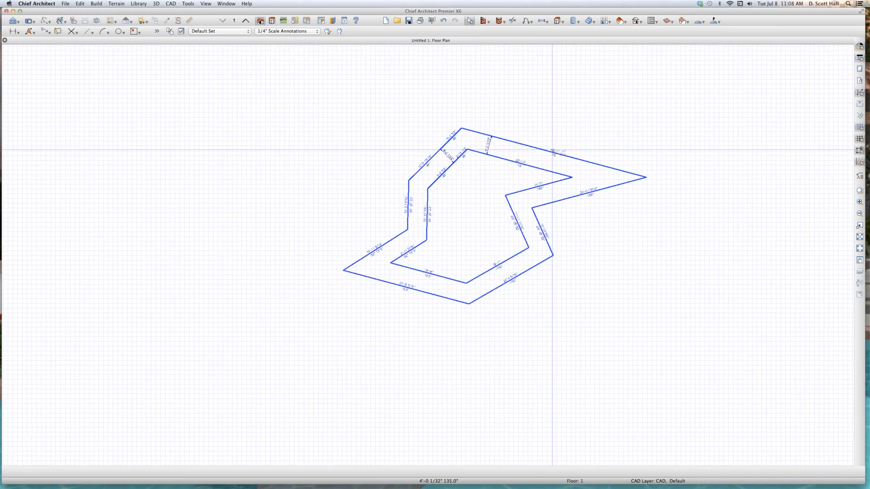
click(502, 159)
key(super+c)
key(super+v)
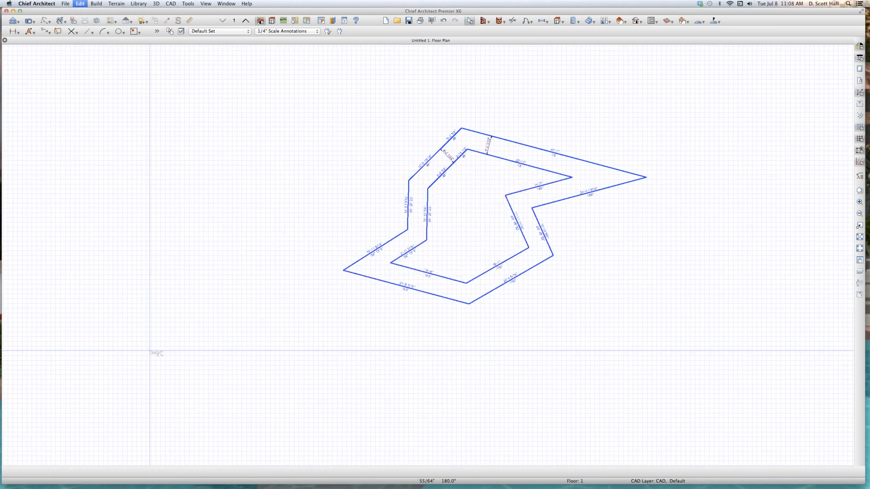
click(204, 220)
scroll(40, 202, up, 1)
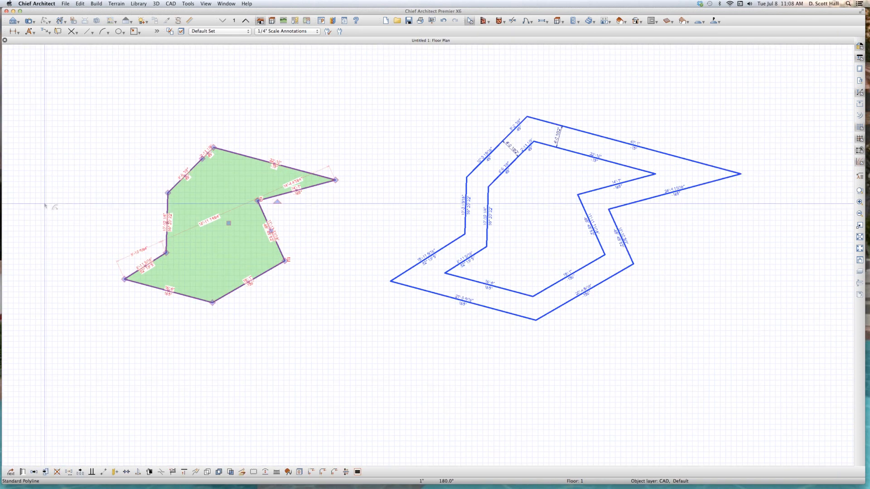
click(46, 202)
Set the default primary dimension format to foot units with an accuracy of 4 decimal places
scroll(48, 203, up, 3)
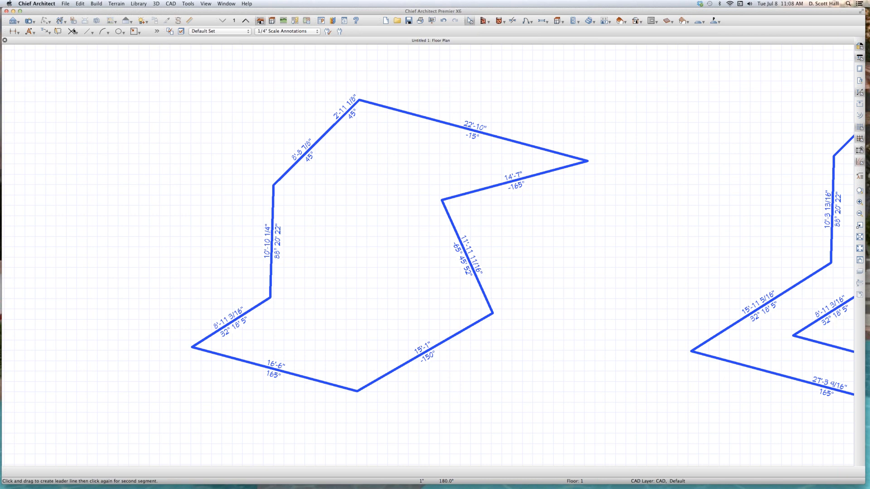
double_click(15, 31)
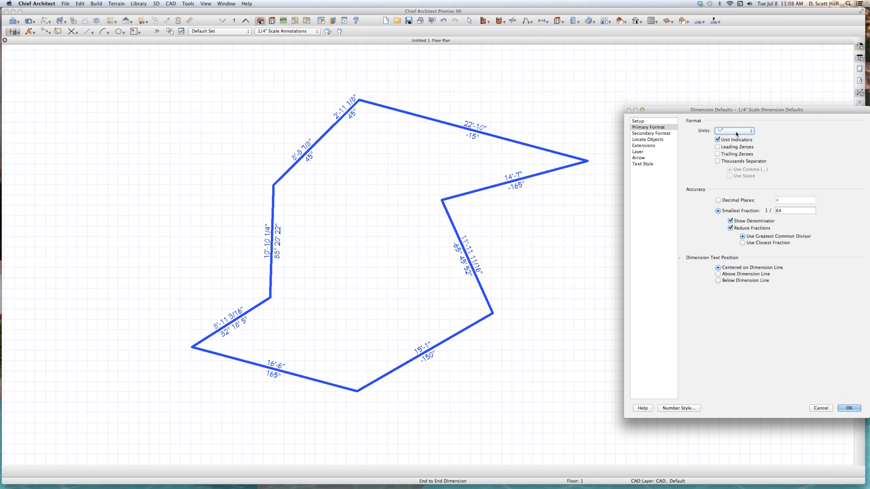
click(736, 132)
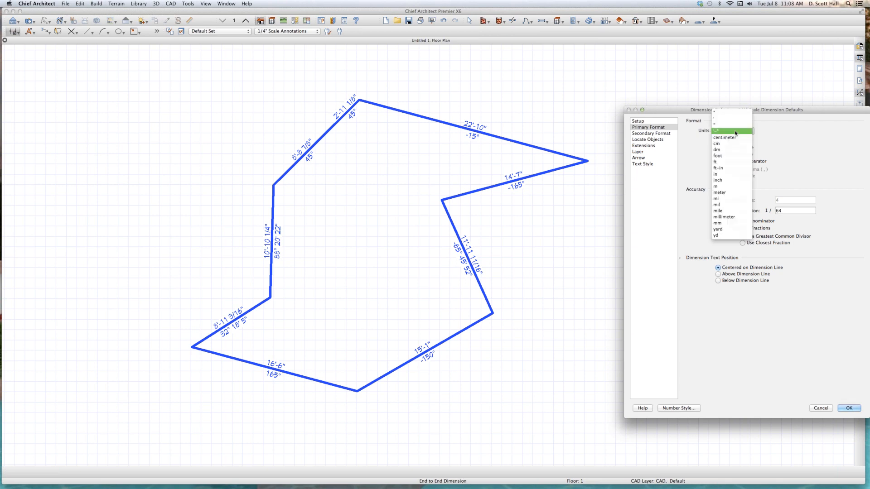
click(725, 156)
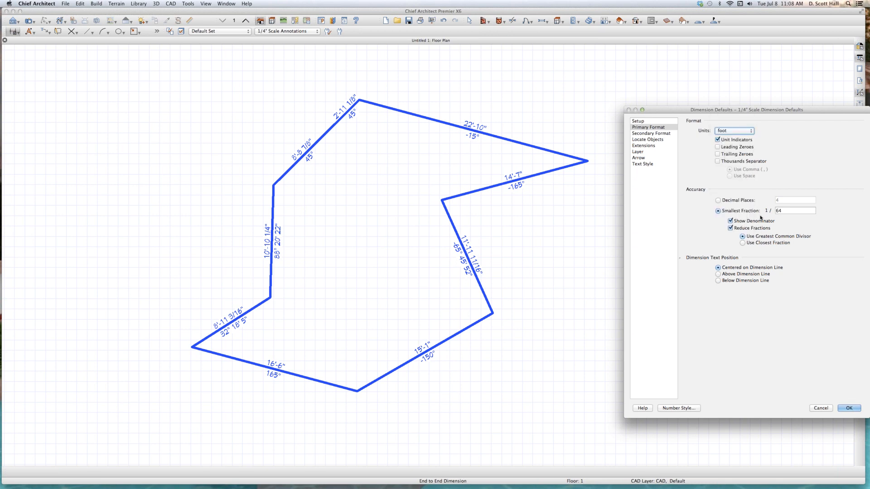
click(719, 200)
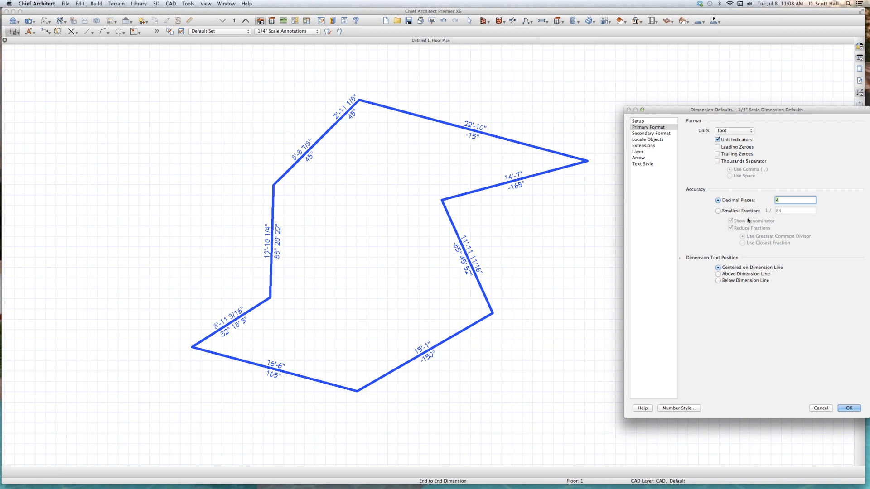
key(Return)
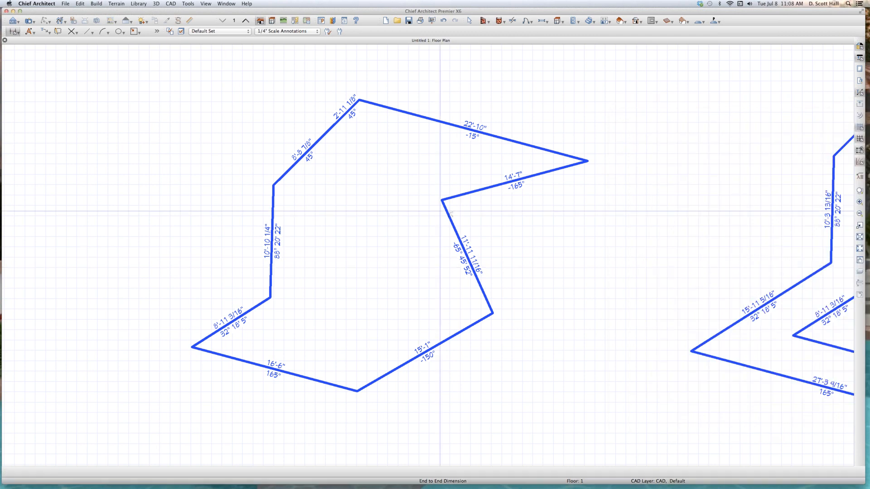
Make a concentric outward copy of the pasted polyline at an exact distance of 48.25"
scroll(439, 192, down, 2)
scroll(426, 179, up, 1)
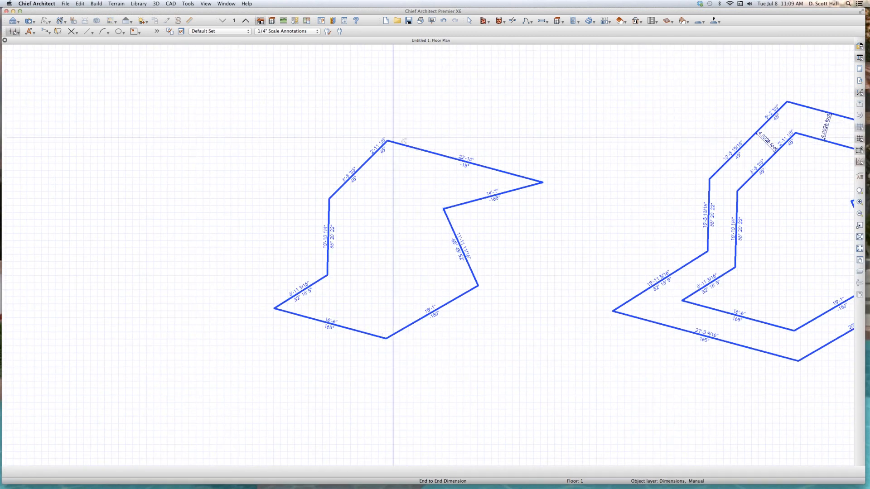
key(space)
click(375, 167)
scroll(369, 158, up, 4)
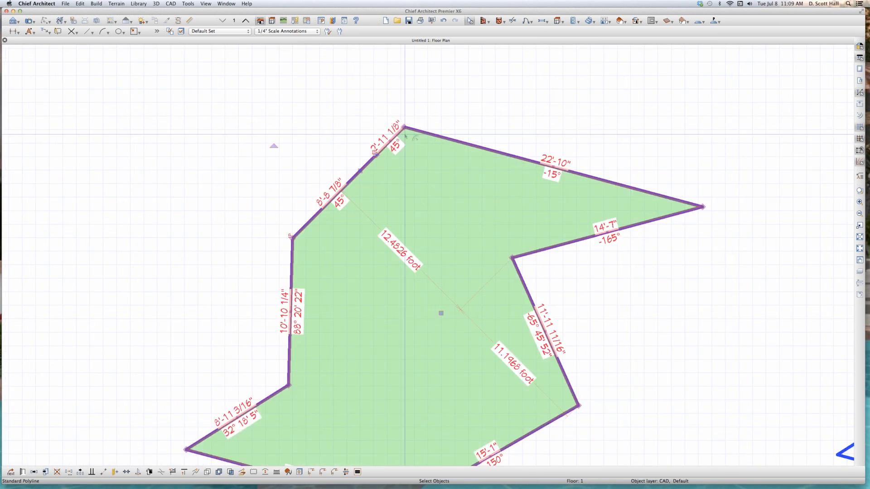
scroll(386, 145, down, 5)
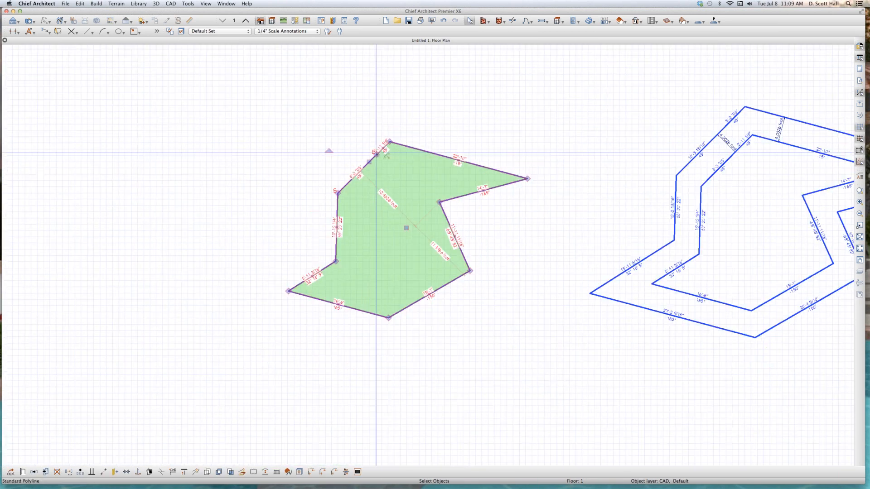
scroll(386, 157, up, 4)
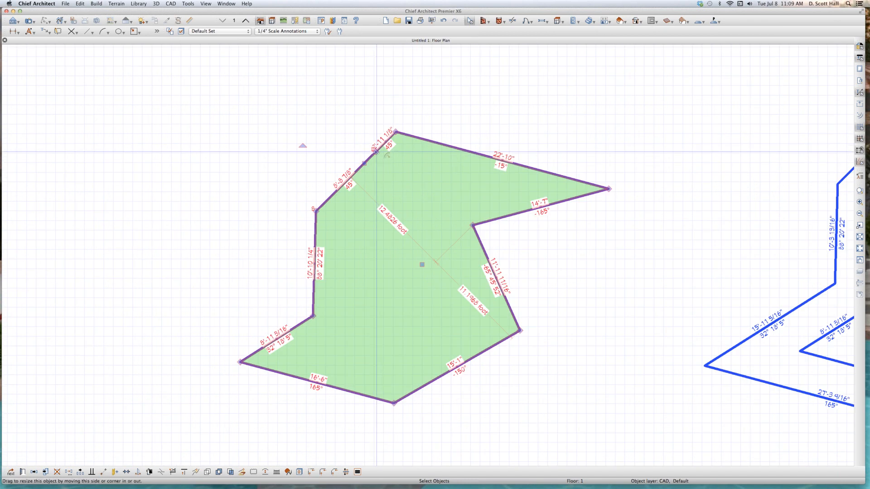
drag(376, 151, 348, 117)
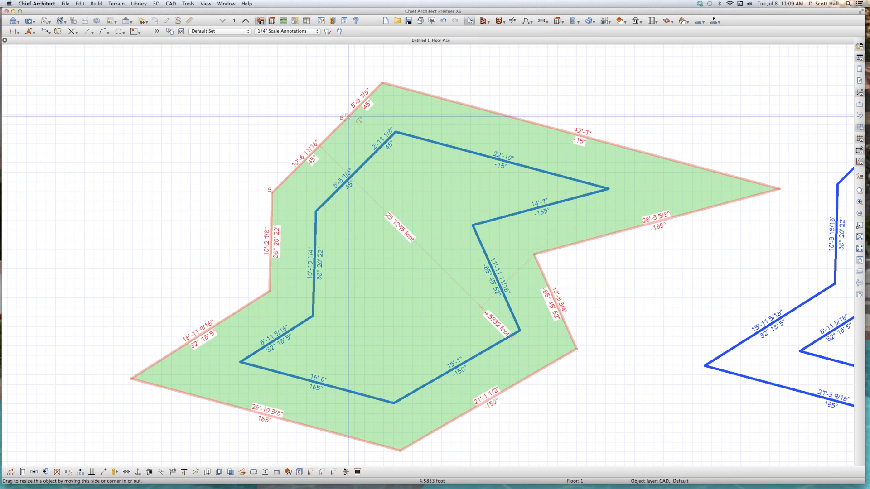
key(Tab)
key(Tab)
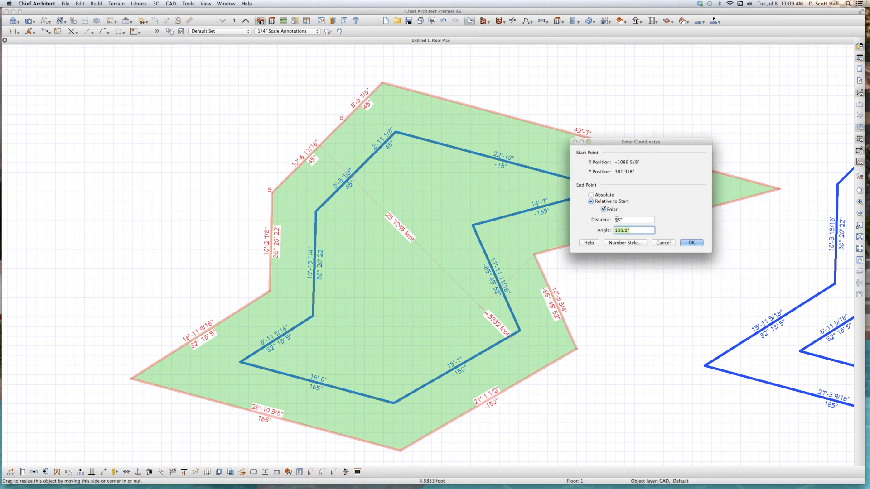
key(Tab)
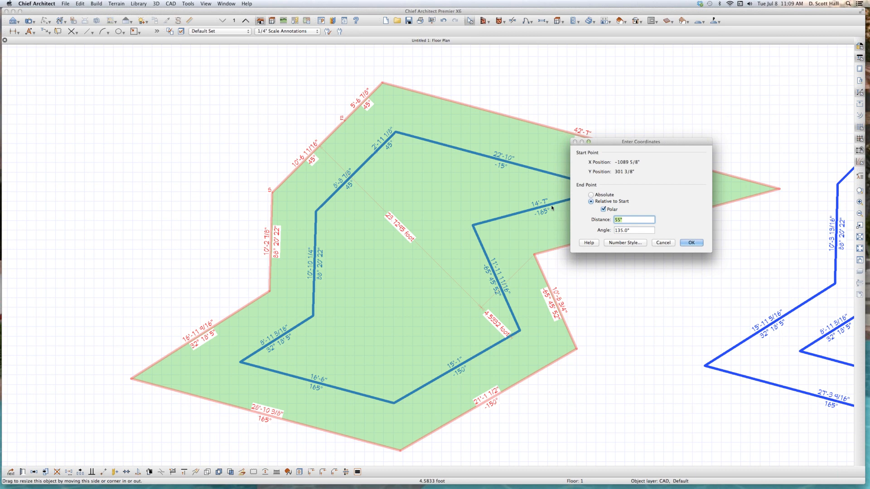
text(48.25")
key(Return)
click(456, 192)
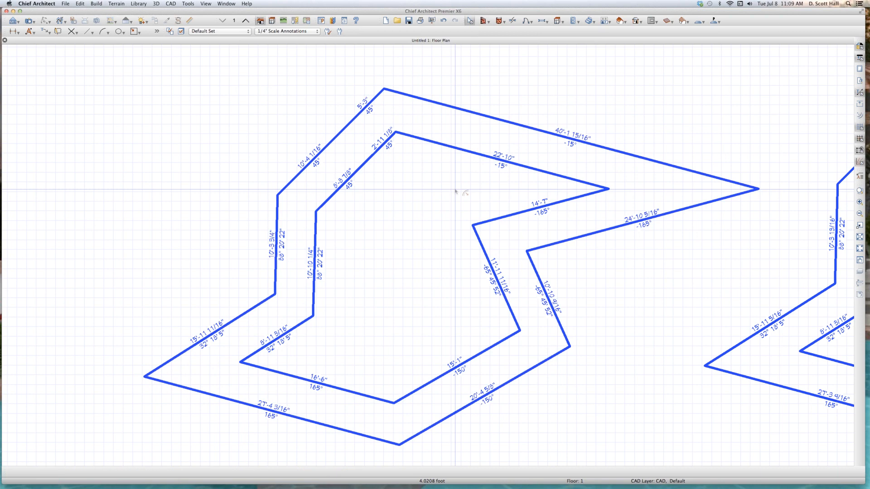
Dimension the gap between the top -15° edges of the pasted polyline and its concentric copy
key(m)
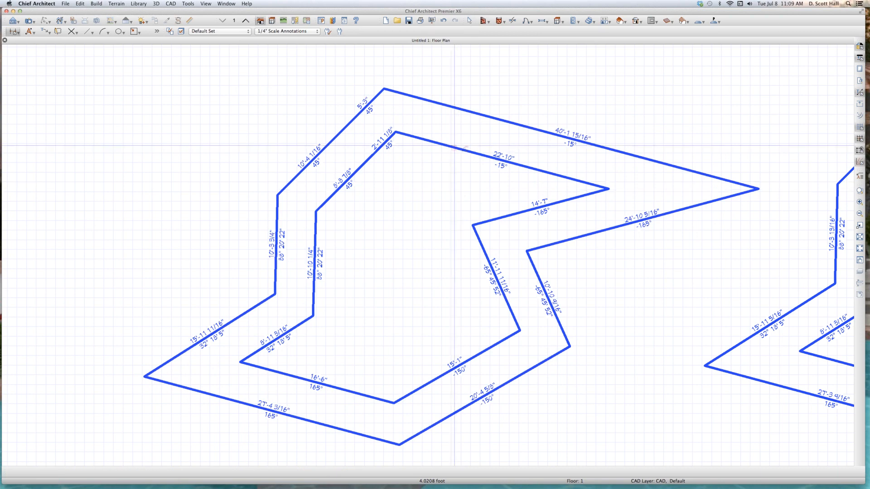
drag(453, 146, 464, 108)
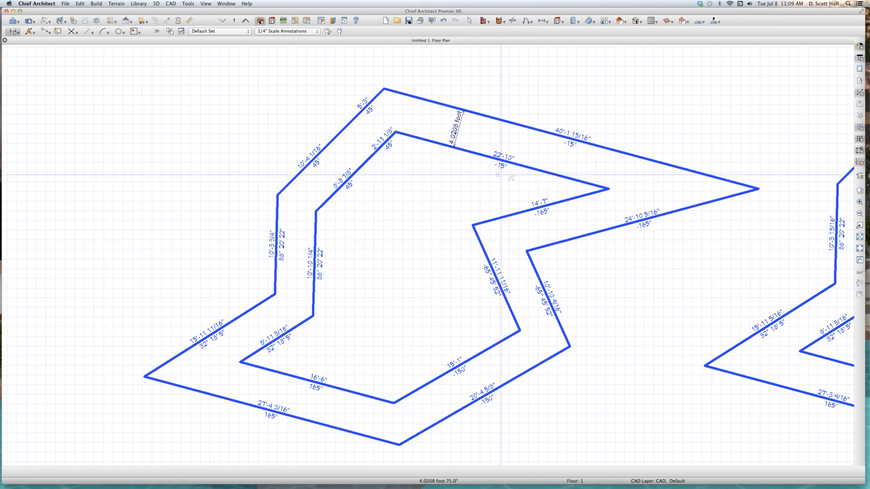
scroll(468, 75, up, 5)
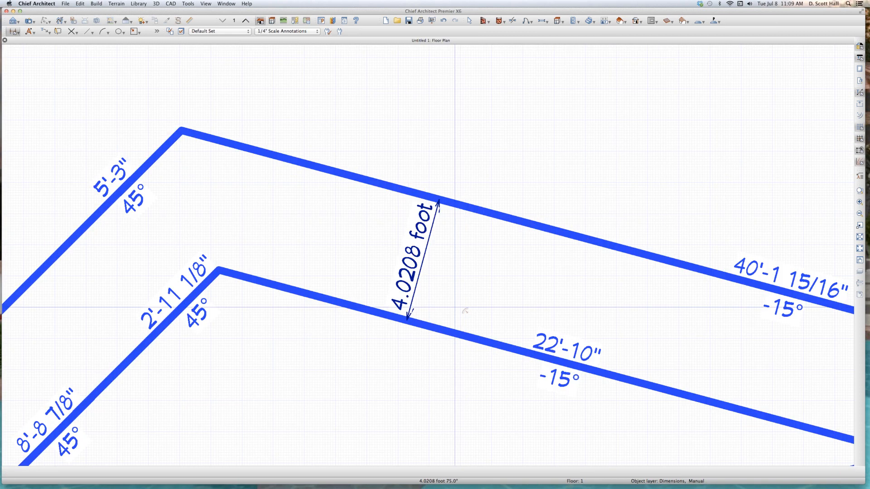
Make a concentric outward copy of the outer polyline in the newer pair at an exact distance of 72.25"
scroll(464, 311, down, 5)
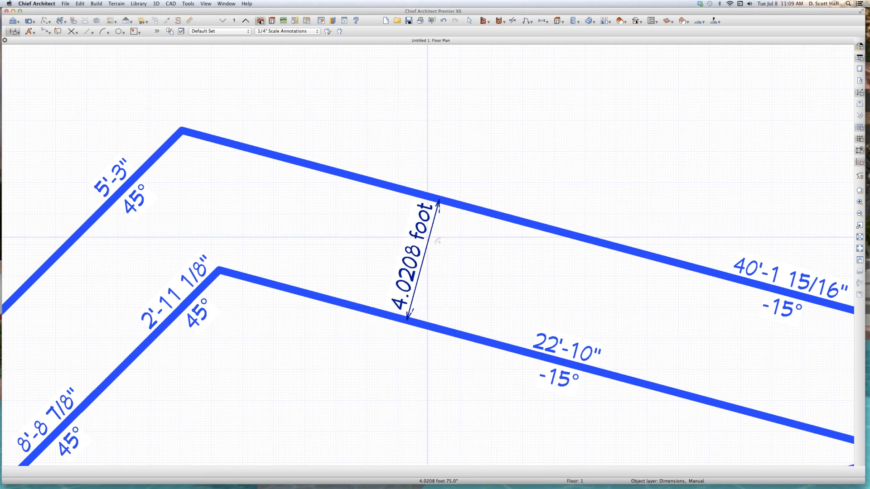
key(space)
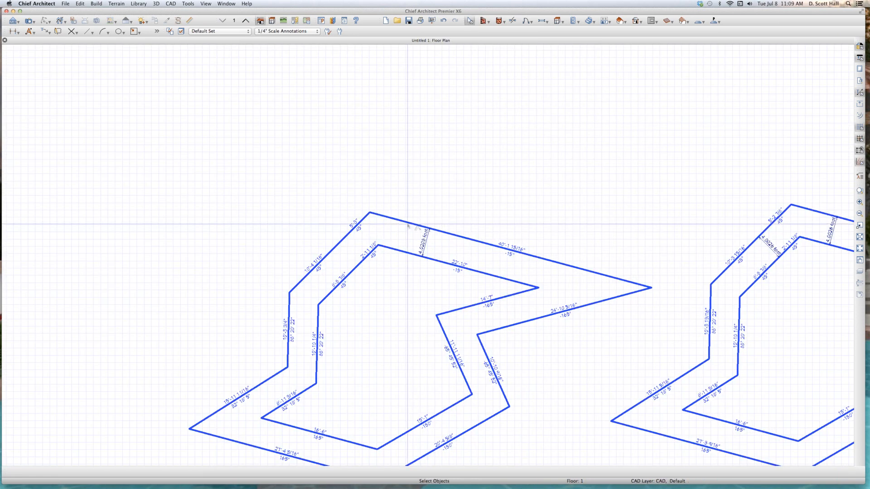
click(407, 223)
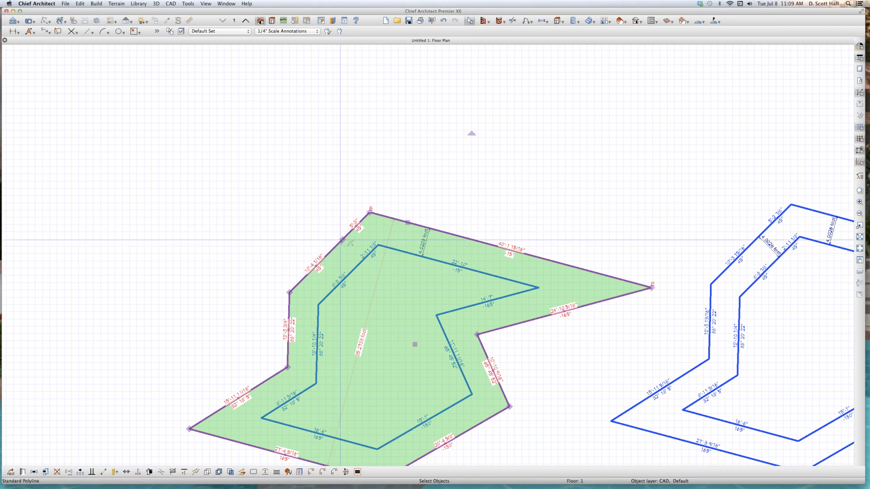
drag(342, 239, 316, 206)
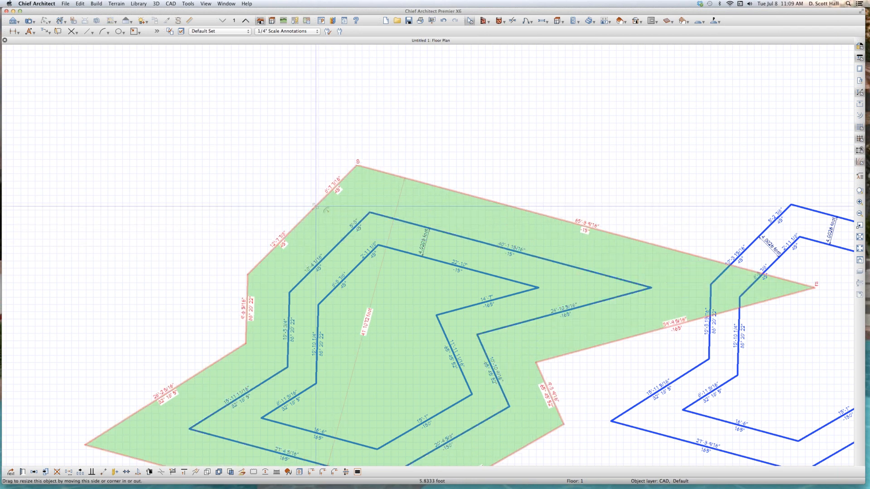
key(Tab)
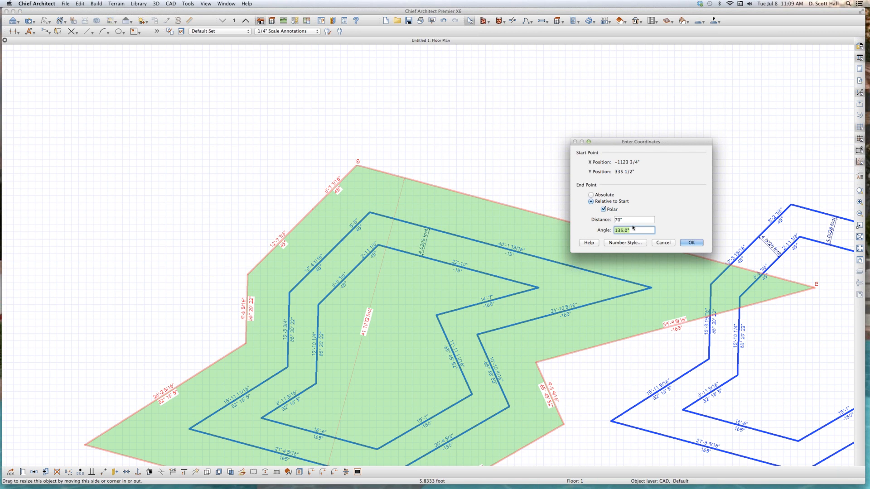
key(Tab)
text(7)
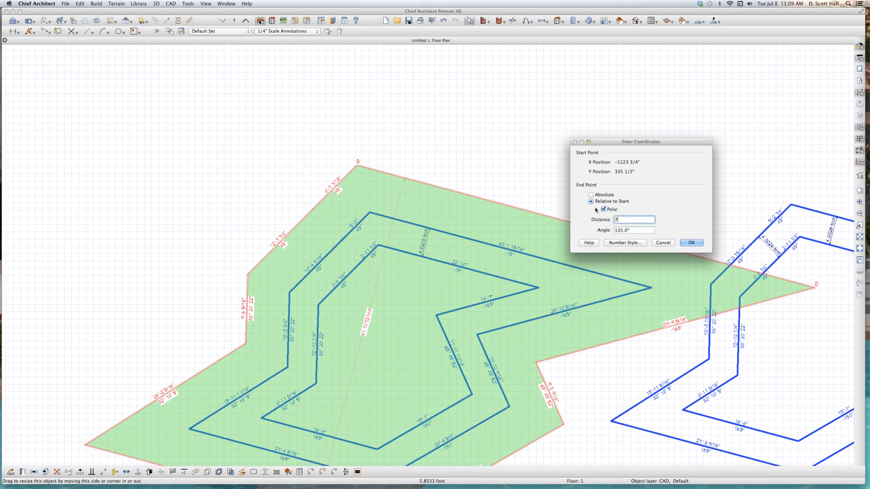
text(225)
key(Left)
key(Left)
text(.)
click(631, 221)
text(")
key(Return)
Dimension the gap between the top -15° edges of the outermost polyline and the next one inward
key(d)
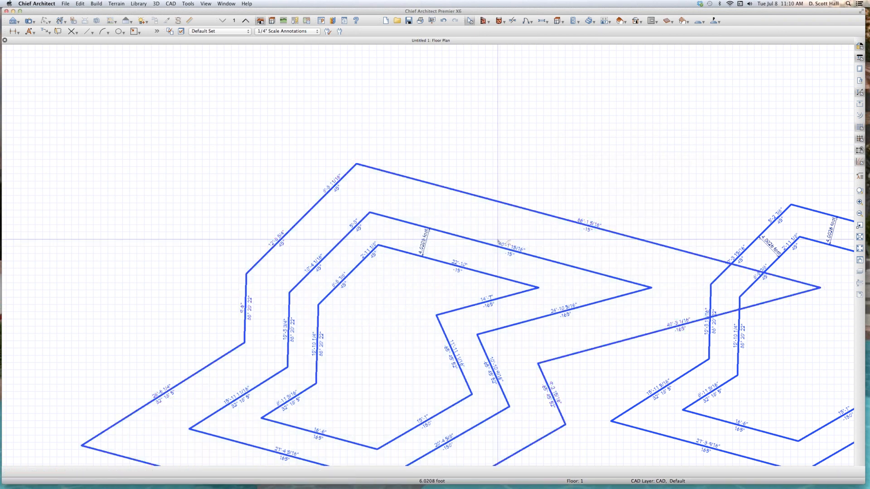
drag(491, 239, 481, 196)
scroll(471, 231, up, 5)
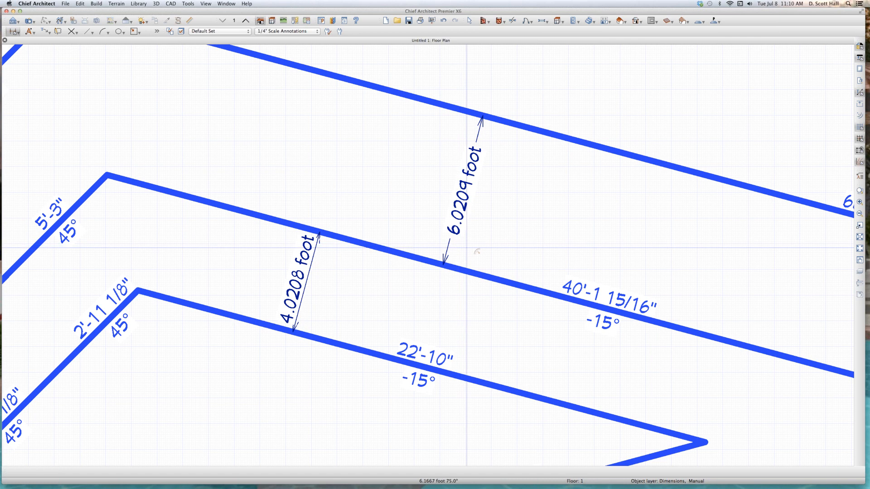
scroll(477, 250, down, 5)
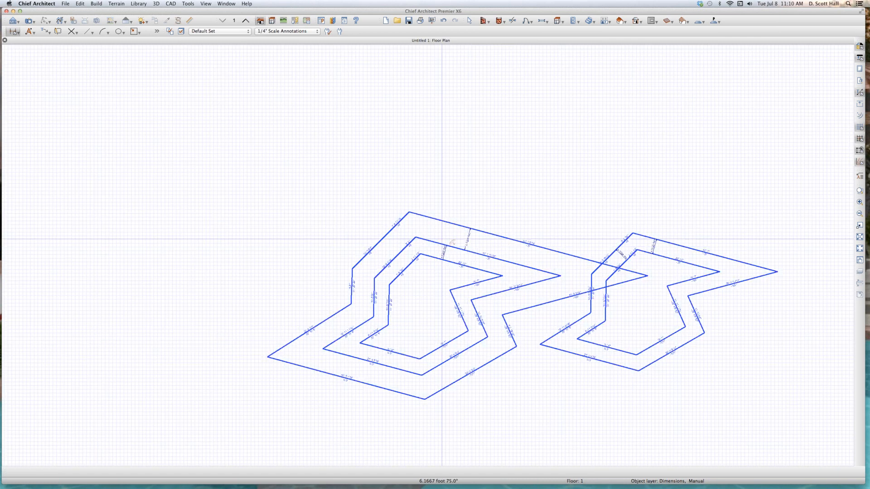
scroll(436, 226, up, 1)
click(440, 215)
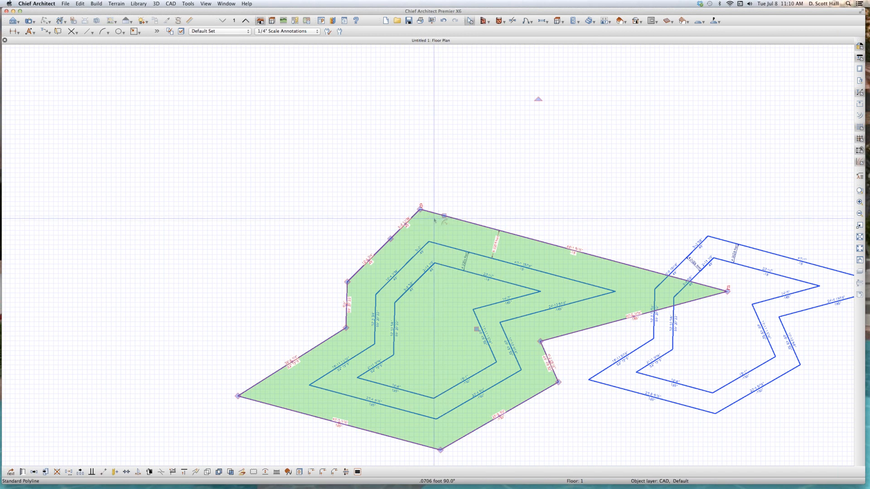
key(Escape)
click(432, 214)
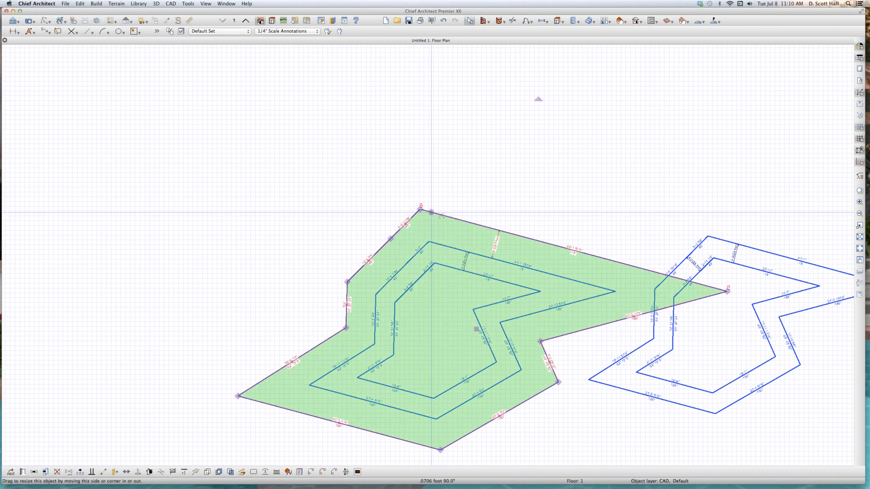
key(Delete)
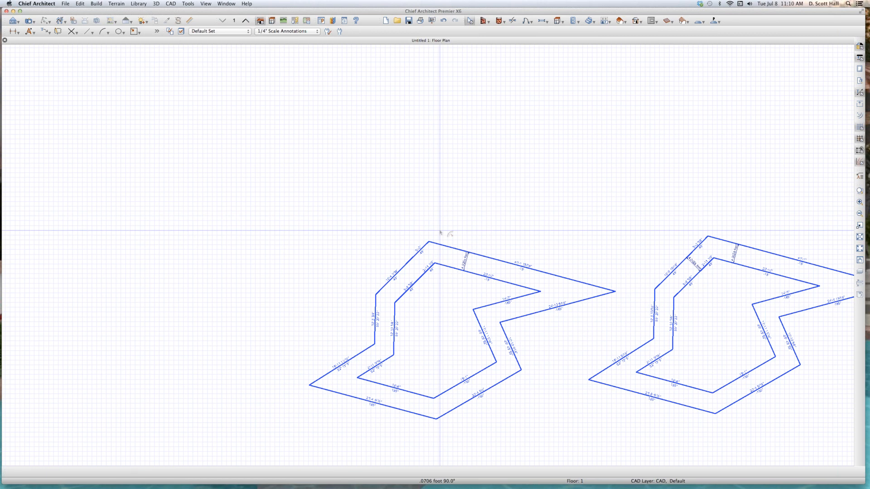
scroll(441, 232, up, 2)
key(super+z)
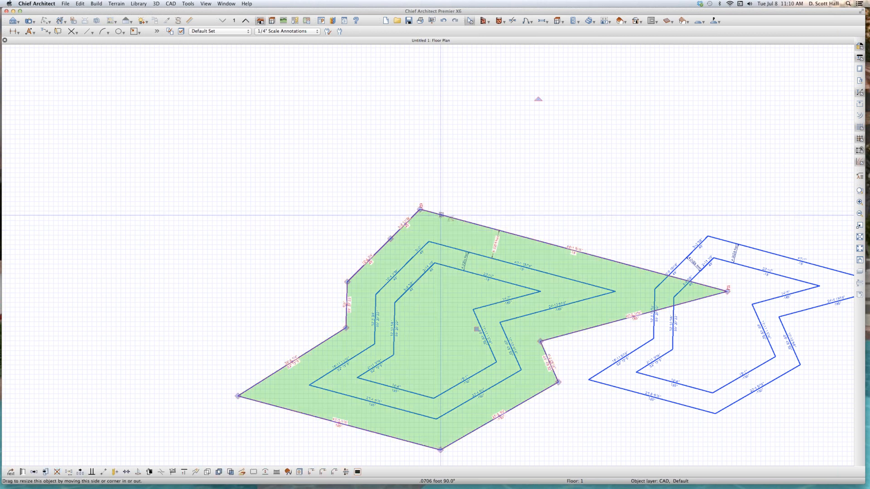
Make a further concentric outward copy of the outermost polyline at an exact distance of 54.33"
scroll(437, 219, up, 3)
click(438, 219)
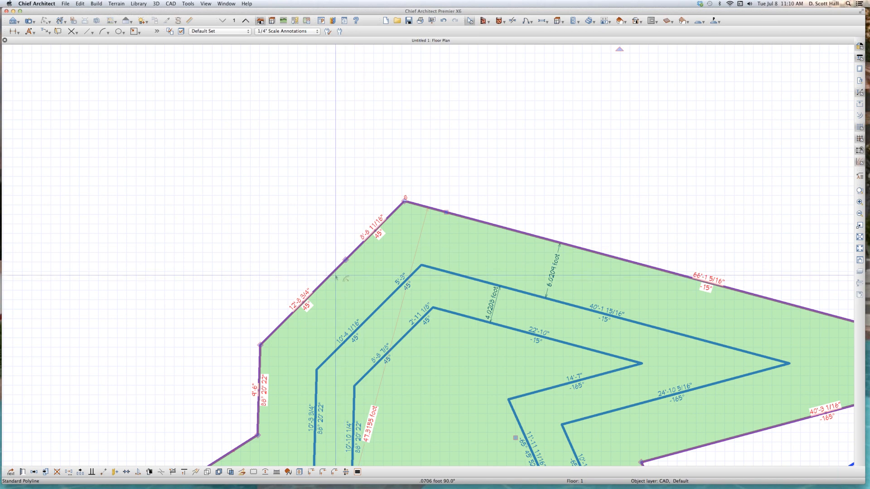
scroll(346, 261, up, 3)
scroll(346, 262, down, 5)
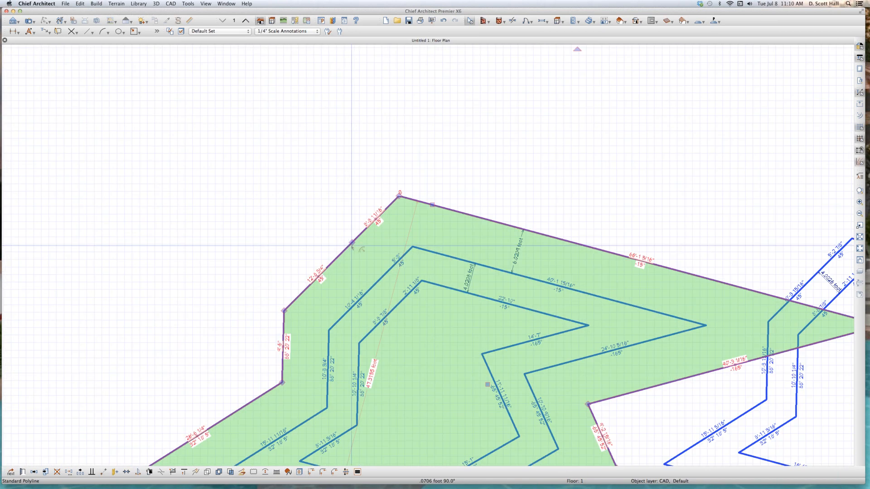
drag(352, 244, 324, 222)
key(Tab)
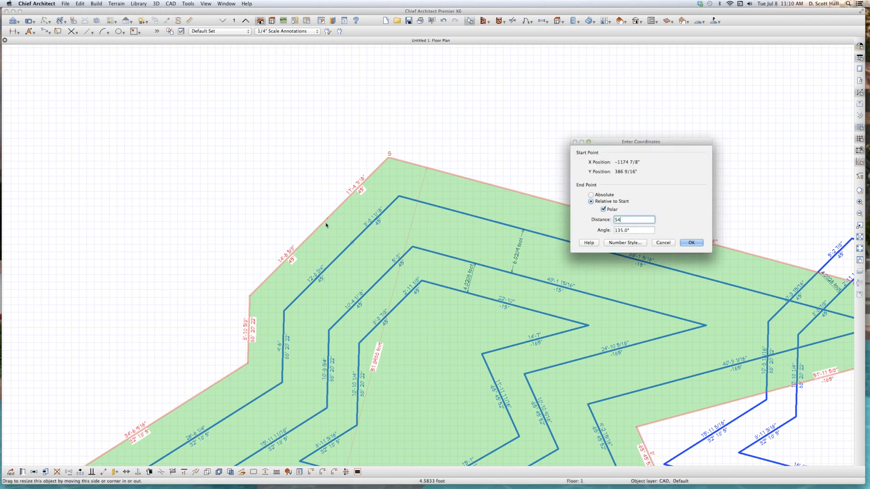
text(54.33")
key(Return)
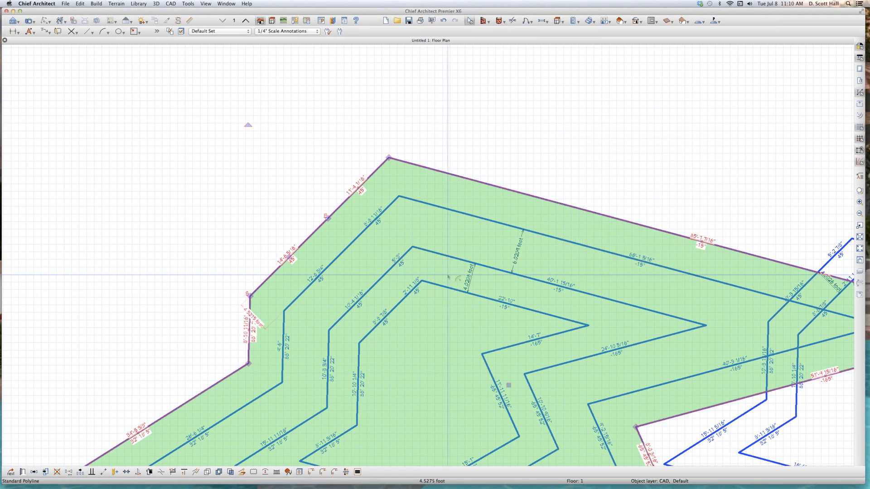
Dimension the gap between the top -15° edges of the two outermost polylines in the four-ring set
key(d)
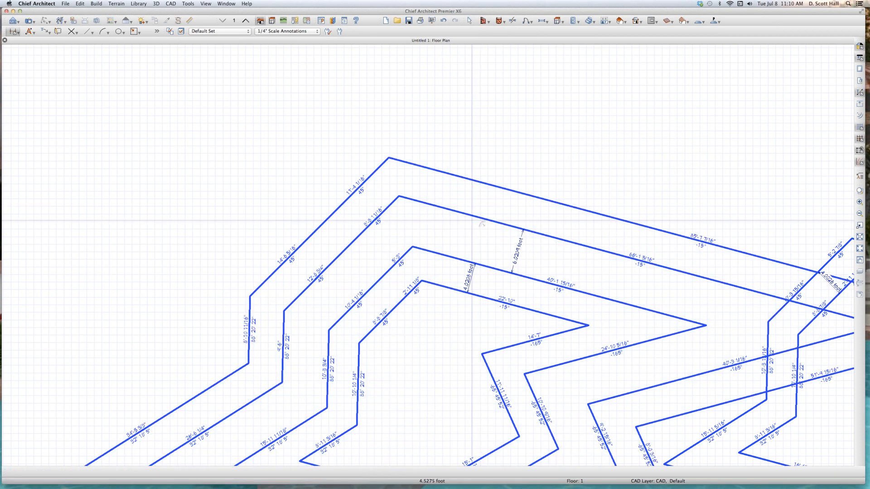
drag(472, 217, 479, 183)
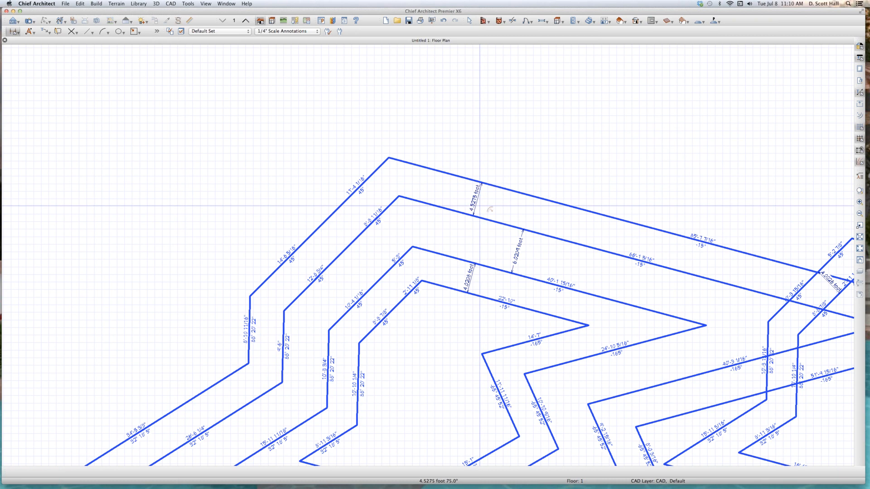
scroll(481, 213, up, 2)
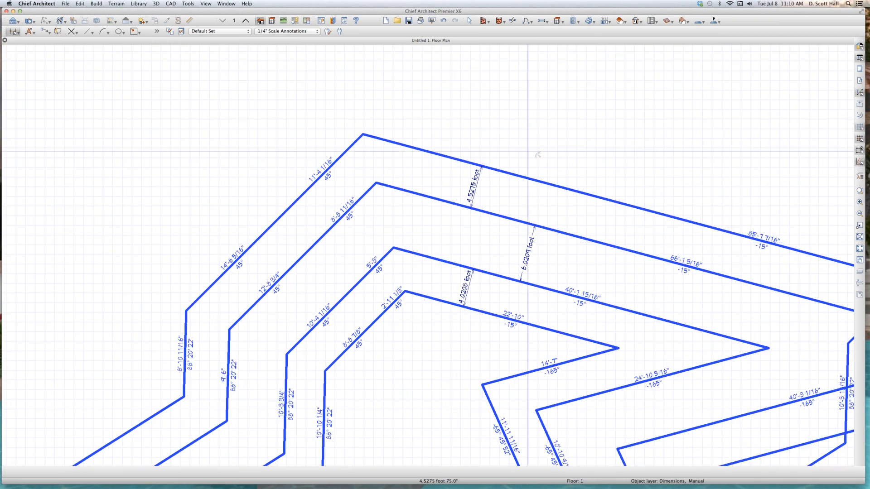
scroll(527, 151, up, 2)
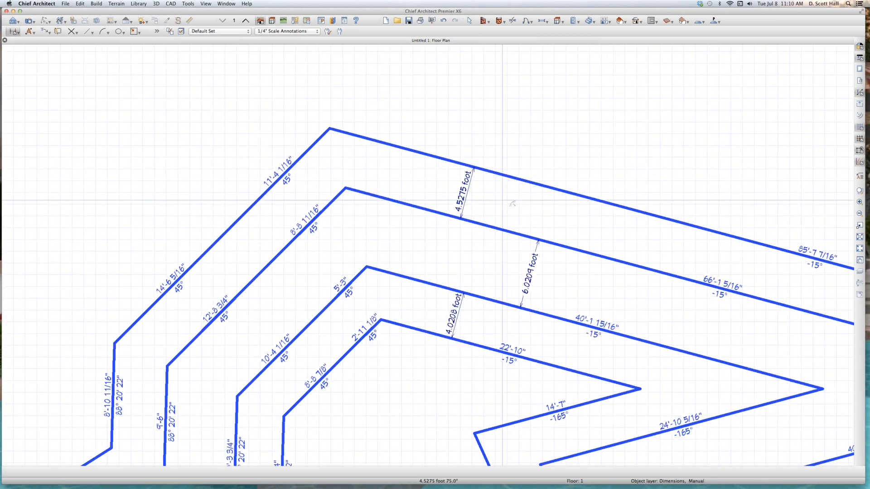
scroll(502, 200, up, 2)
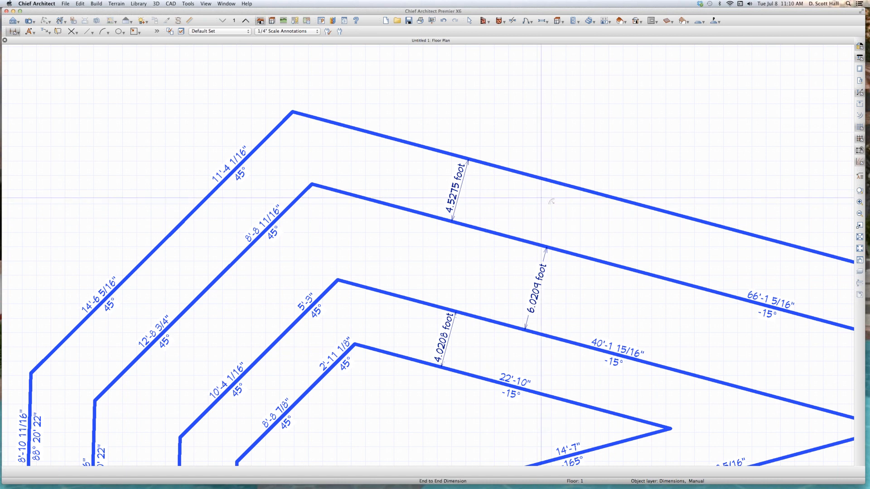
Copy the innermost polyline of the four-ring set and paste the duplicate in the empty area to its left
scroll(541, 198, down, 2)
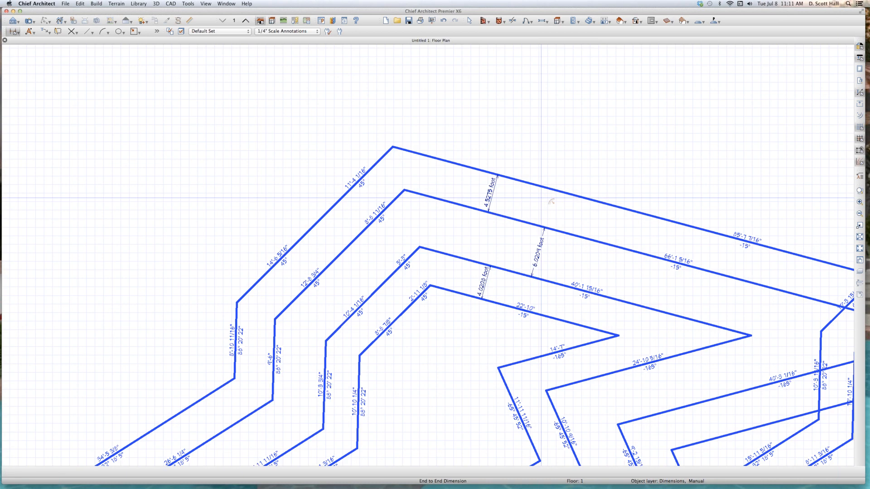
scroll(541, 198, down, 3)
scroll(493, 251, up, 1)
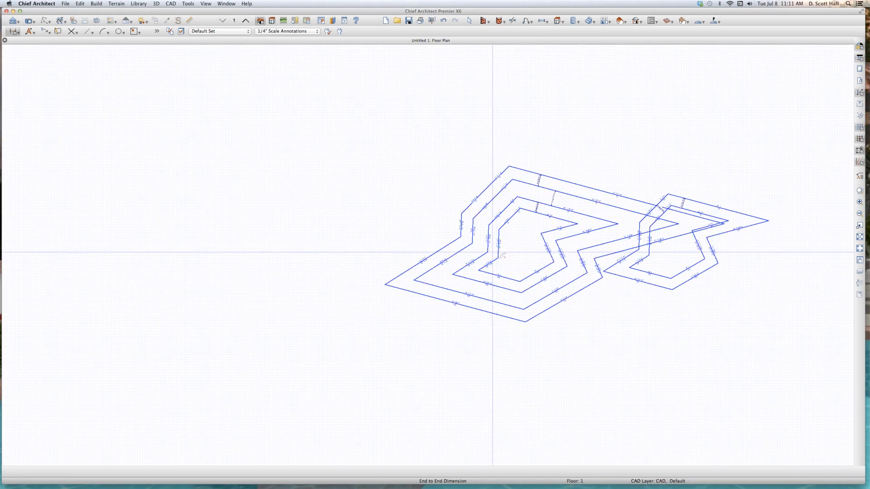
key(space)
click(499, 251)
key(super+c)
key(super+v)
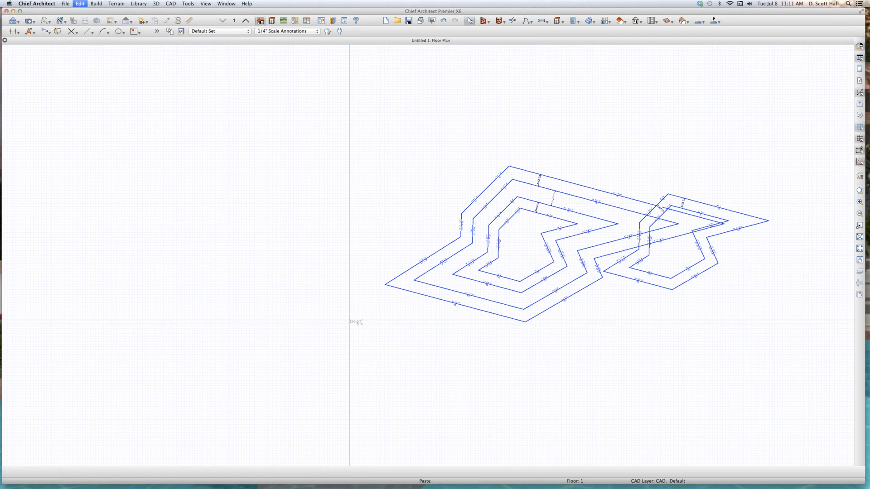
click(249, 252)
scroll(241, 249, up, 5)
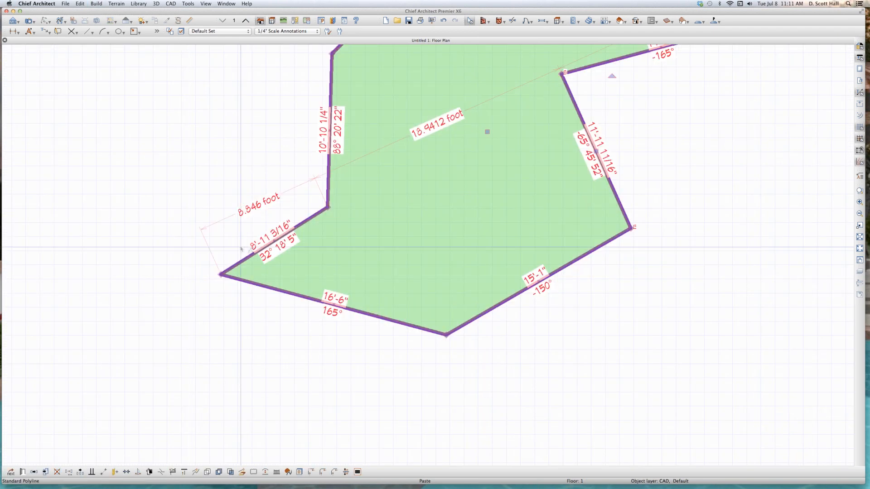
Make a concentric outward copy of the newly pasted polyline at exactly 36" and dimension the gap between their top -15° edges
scroll(240, 248, down, 3)
scroll(346, 158, up, 2)
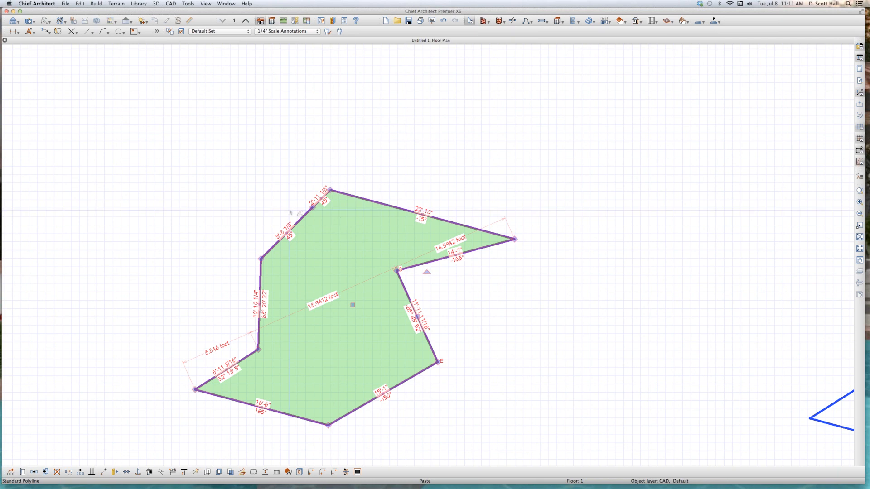
drag(312, 206, 288, 201)
key(Tab)
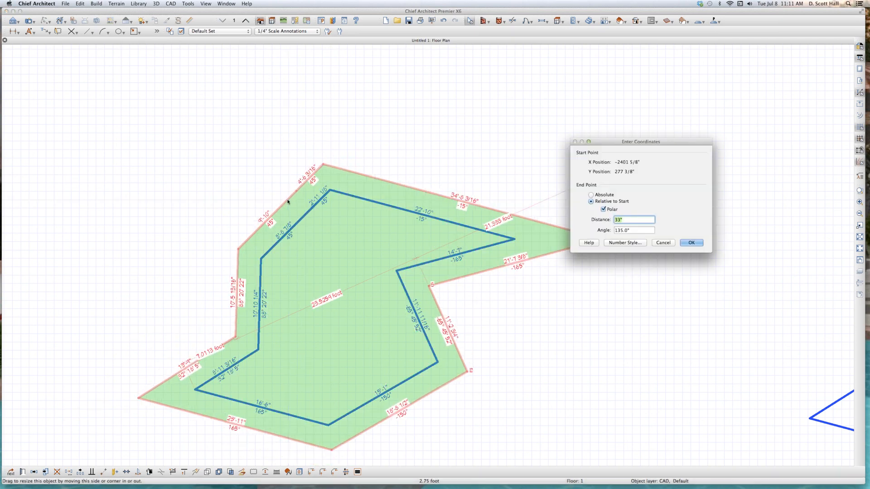
text(36")
key(Return)
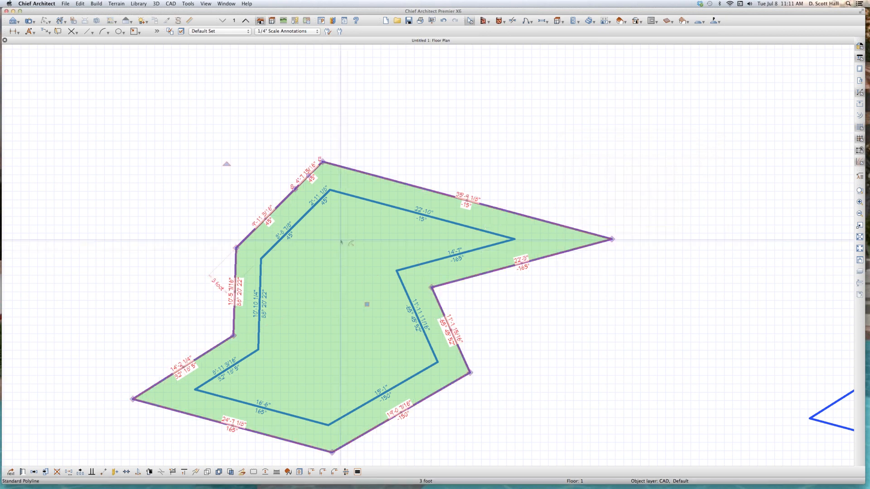
key(d)
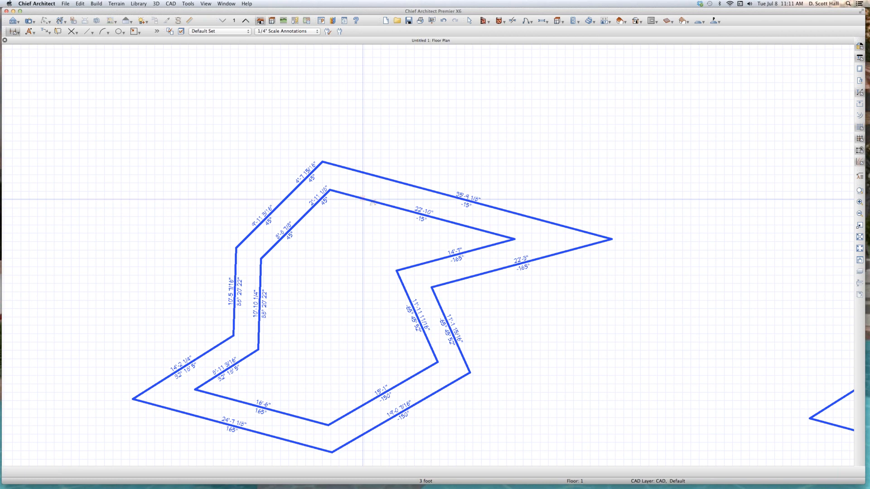
drag(362, 198, 369, 174)
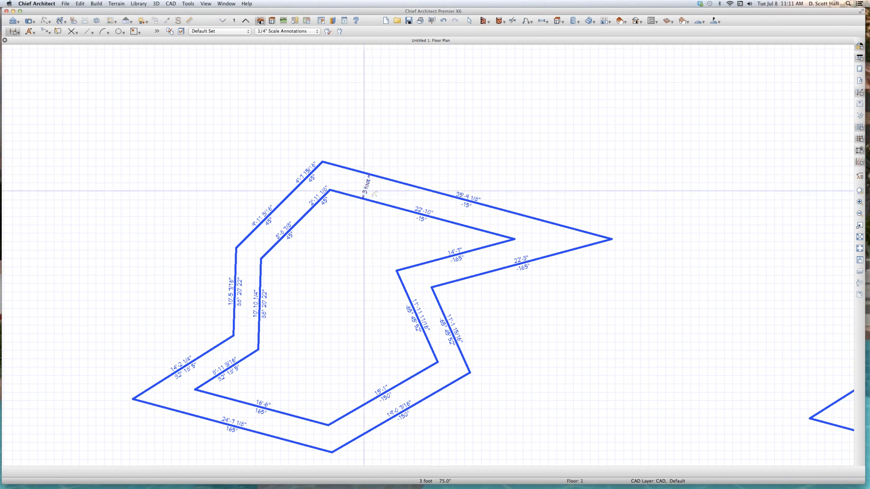
Make a concentric outward copy of the outer polyline in the new pair at an exact distance of 36.5"
click(392, 181)
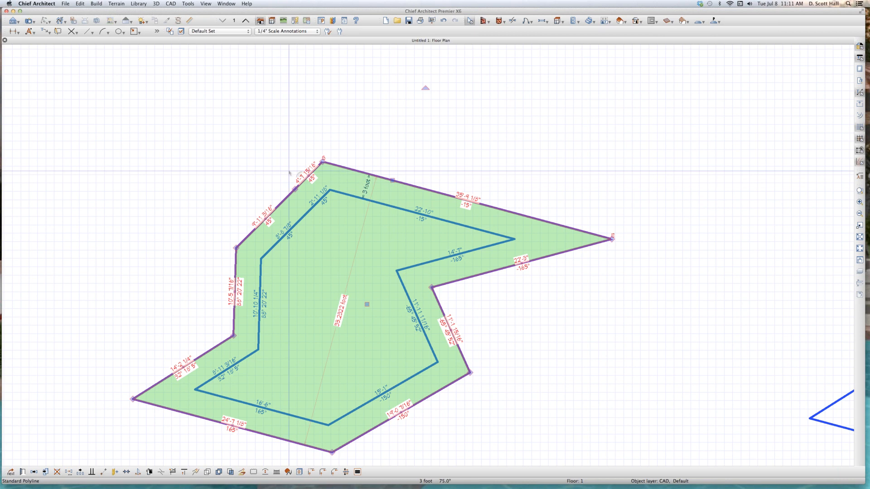
drag(294, 189, 288, 159)
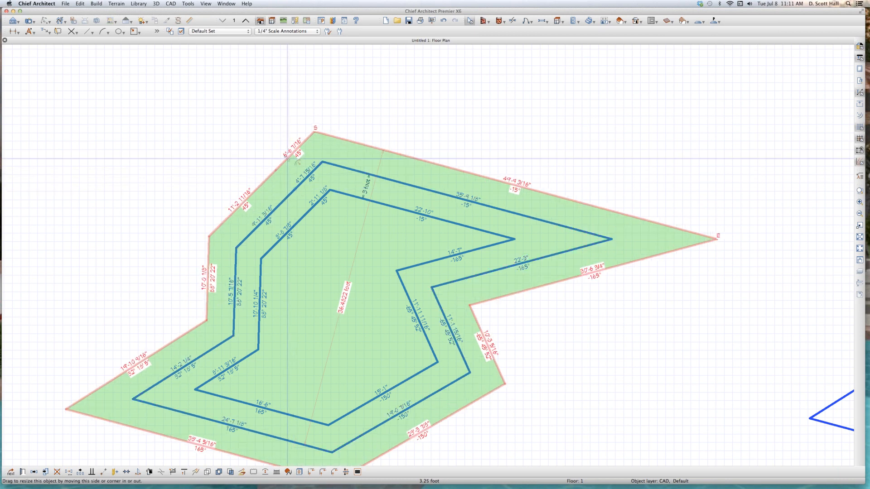
key(Tab)
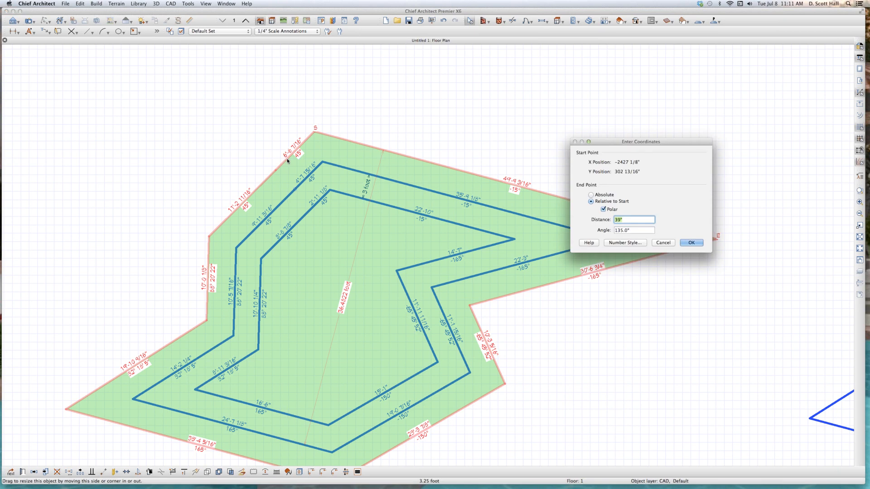
text(36.5")
key(Return)
Dimension the gap between the top -15° edges of the two outermost polylines in the three-ring set
key(d)
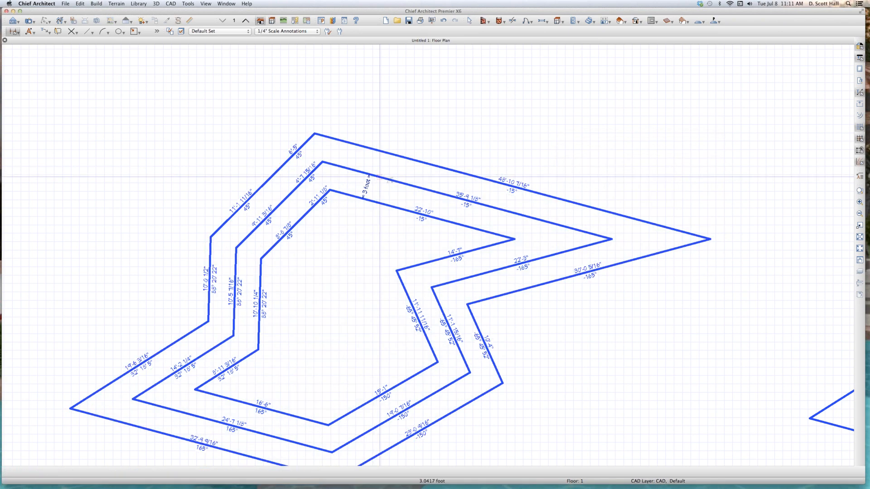
drag(379, 177, 386, 154)
scroll(384, 168, up, 2)
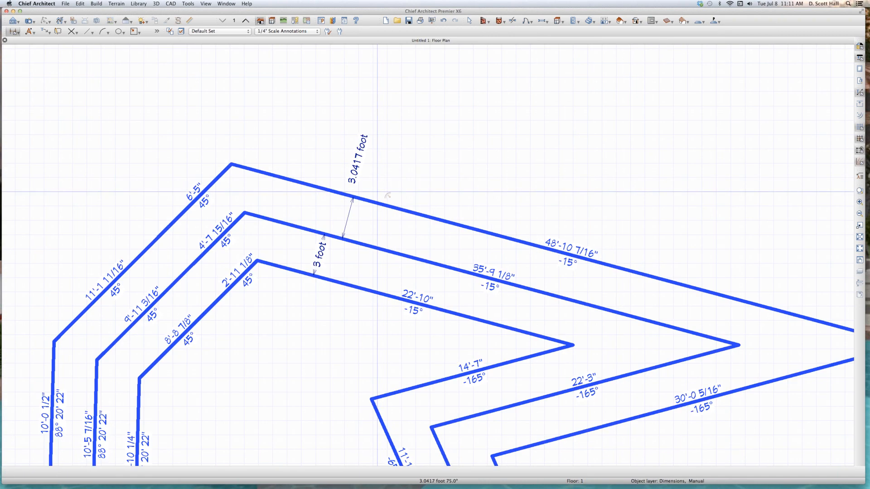
scroll(251, 181, down, 5)
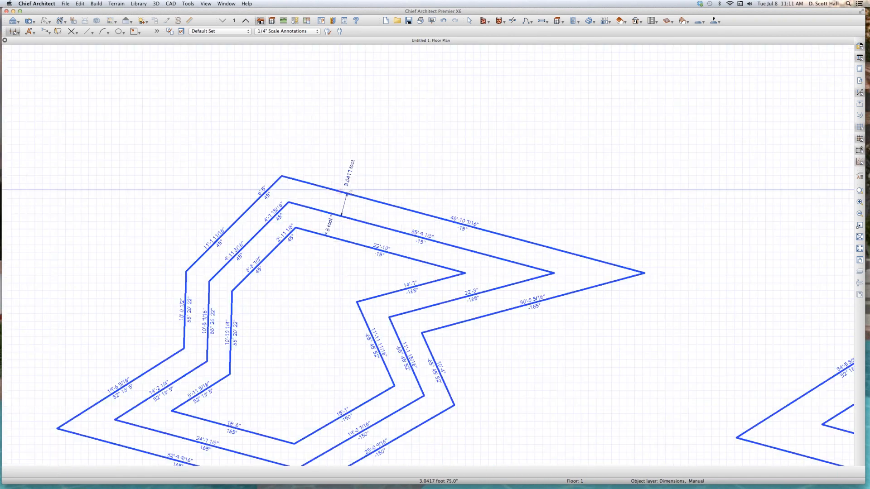
Copy the outermost polyline of the three-ring set and paste the duplicate in the empty area to its upper left
key(space)
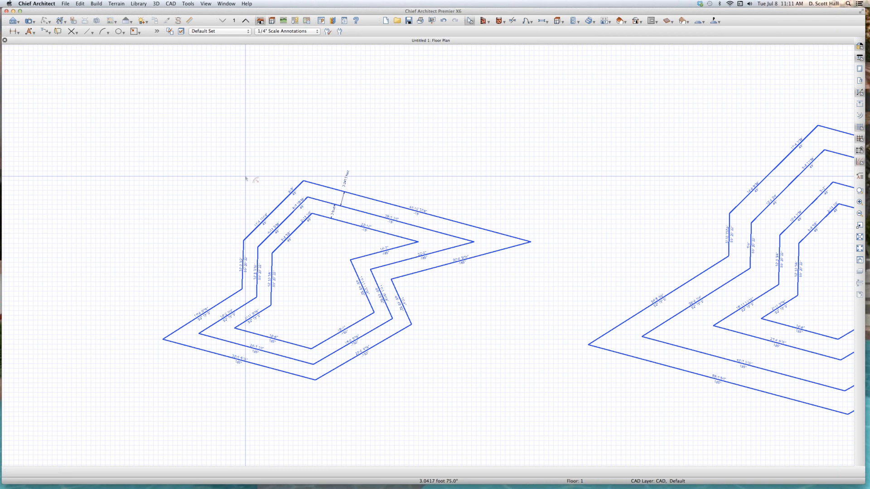
click(321, 184)
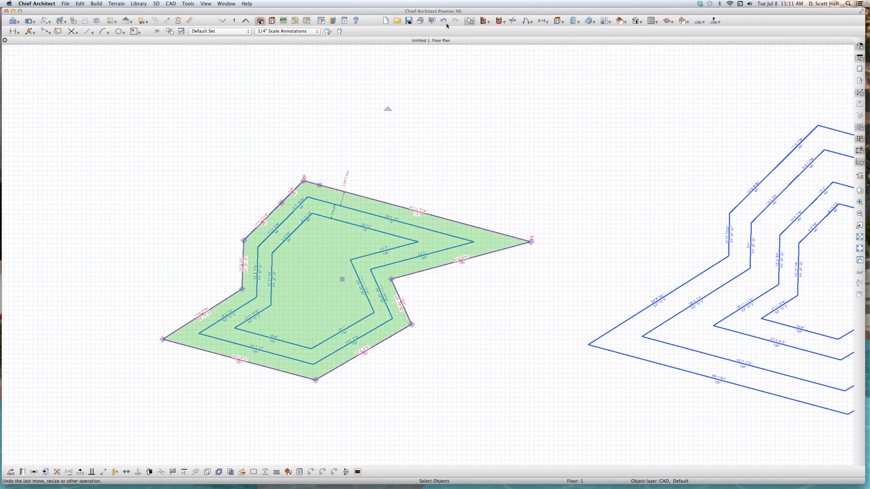
key(super+c)
key(super+v)
scroll(259, 180, down, 5)
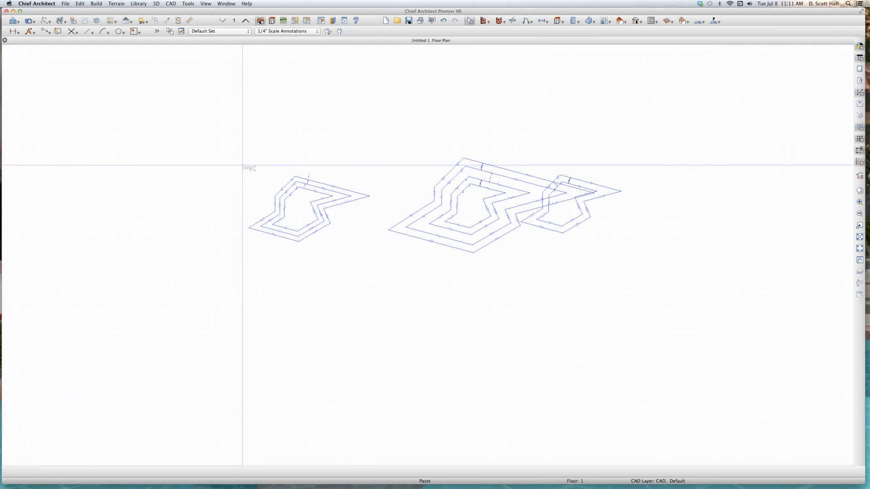
click(236, 164)
scroll(239, 156, up, 6)
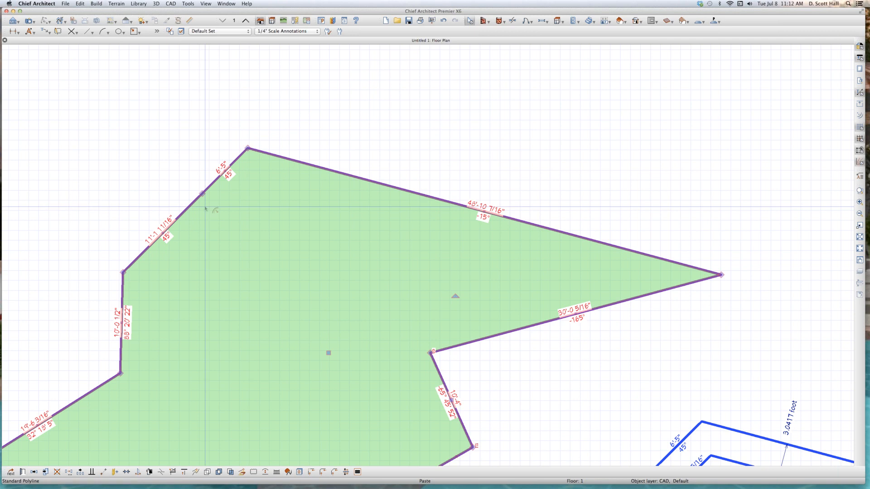
Make a concentric outward copy of the pasted polyline, switching the number style to Decimal Feet and setting the distance to 4.3333'
drag(201, 195, 183, 155)
key(Tab)
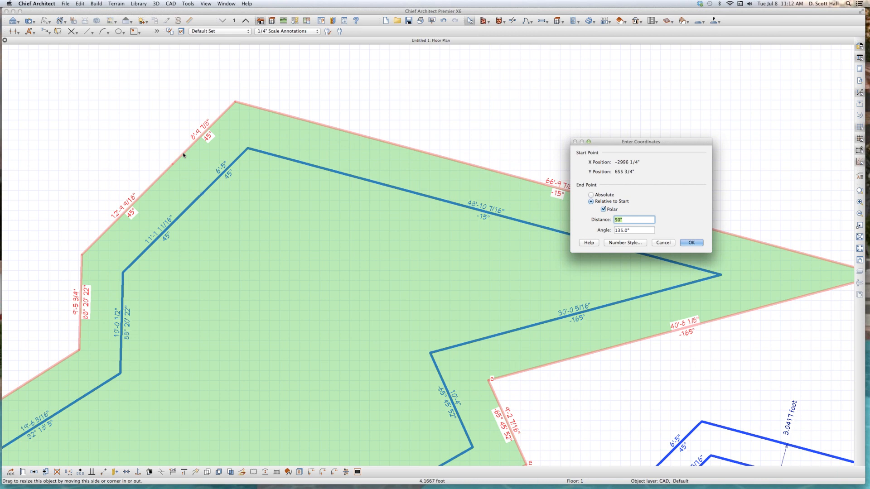
click(621, 243)
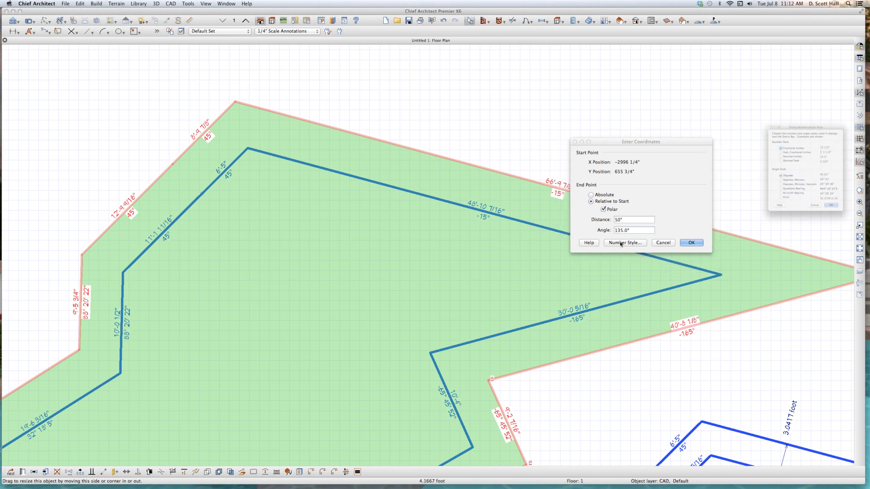
click(780, 155)
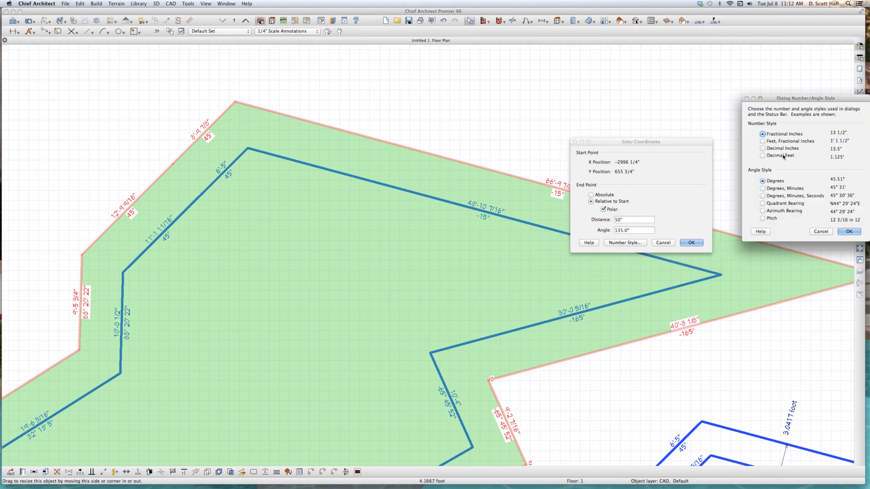
click(841, 232)
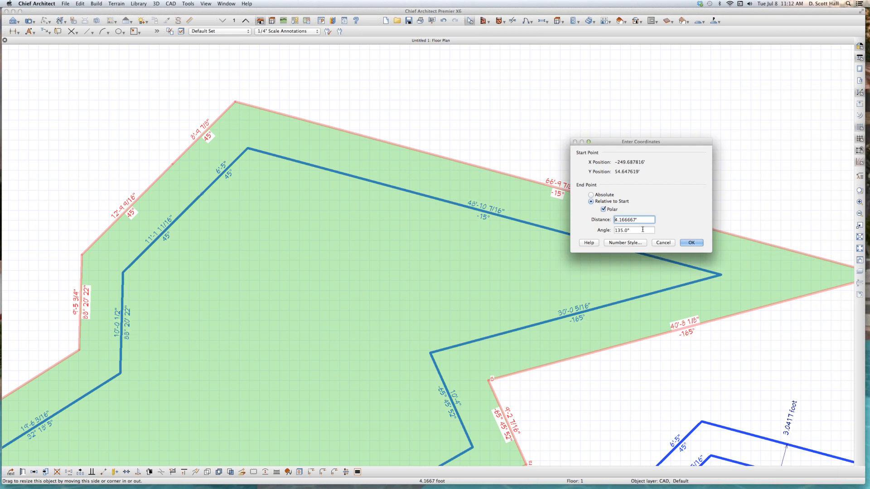
drag(650, 221, 592, 206)
text(4.3333')
key(Return)
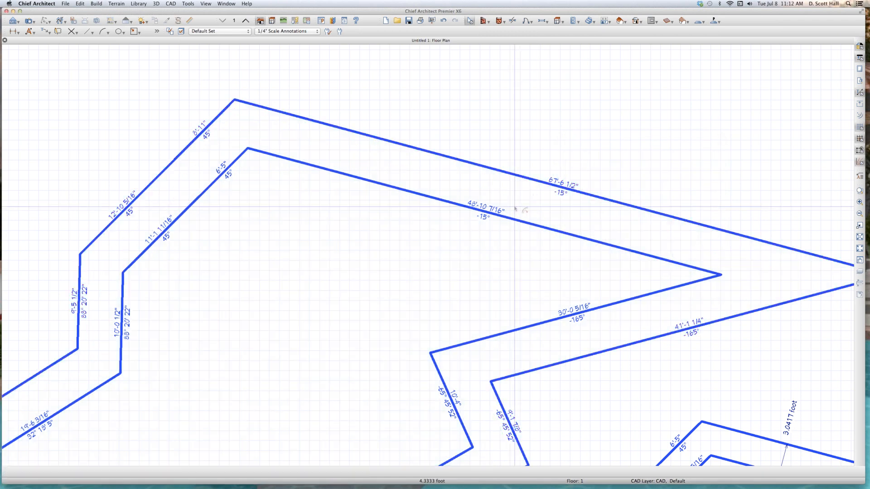
Dimension the gap between the top -15° edges of the pasted polyline and its concentric copy
key(d)
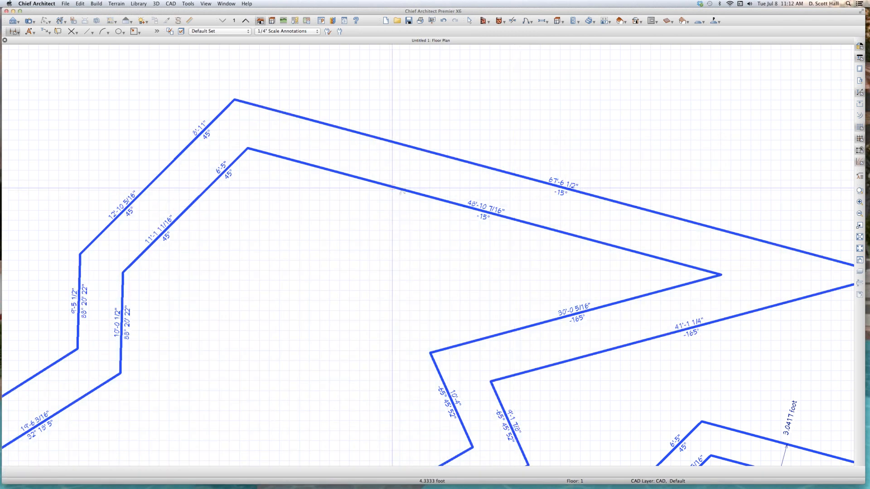
drag(392, 187, 404, 146)
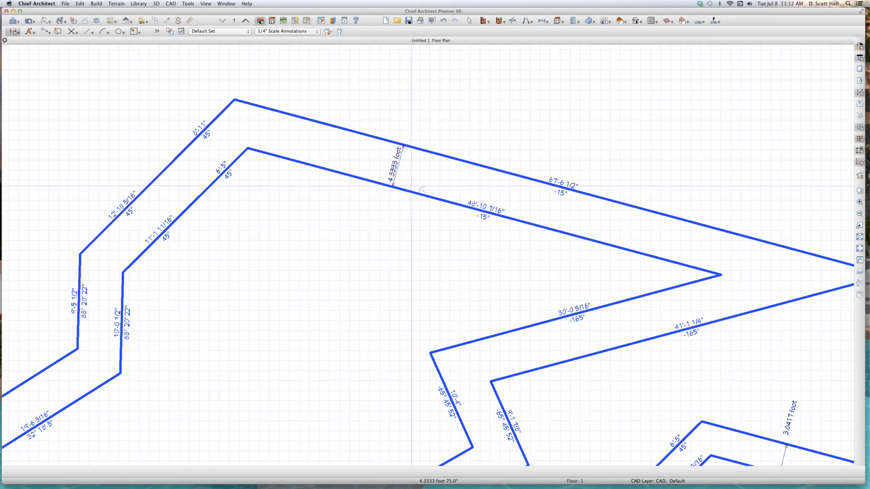
scroll(414, 215, down, 3)
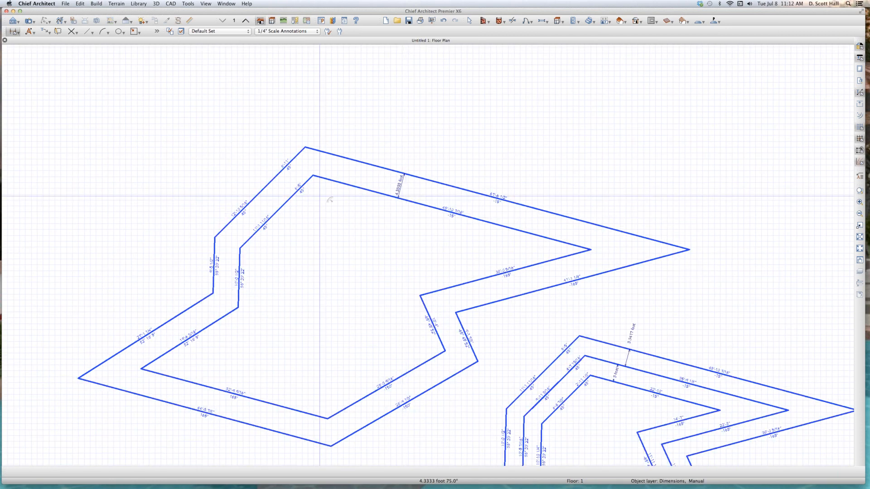
scroll(339, 242, up, 3)
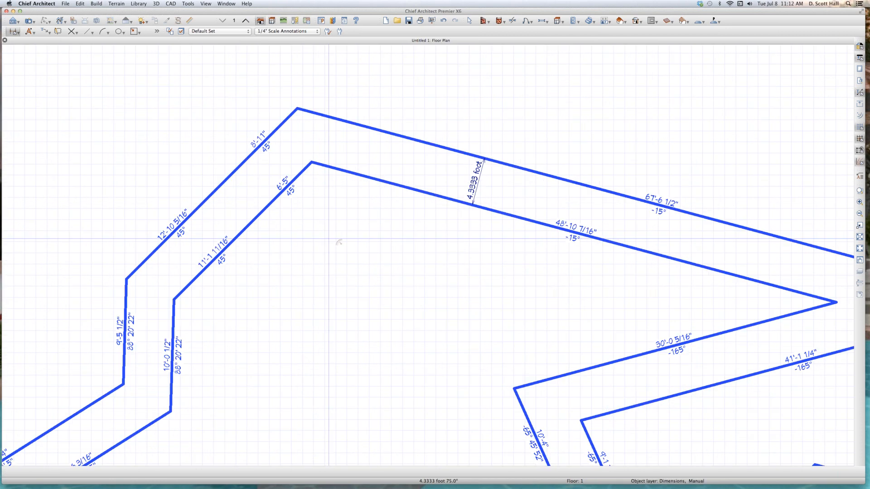
Make a concentric outward copy of the outer polyline in the new pair at an exact distance of 8.8333'
key(space)
click(341, 120)
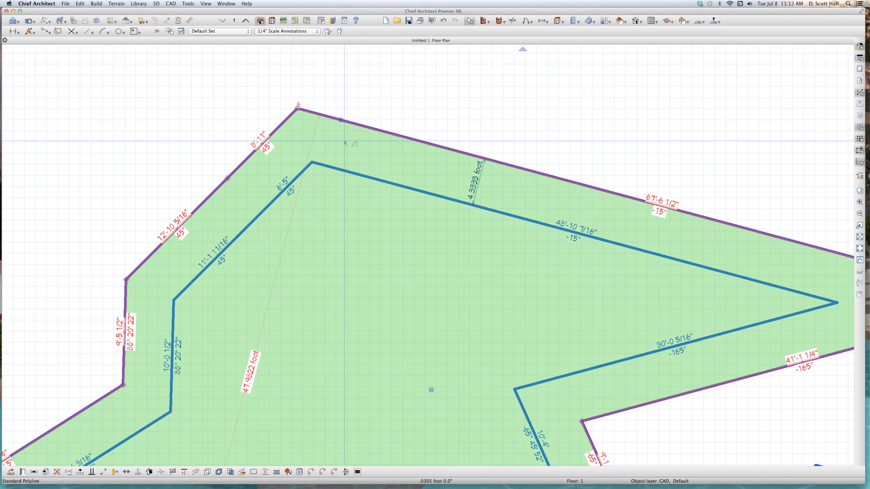
scroll(283, 204, down, 3)
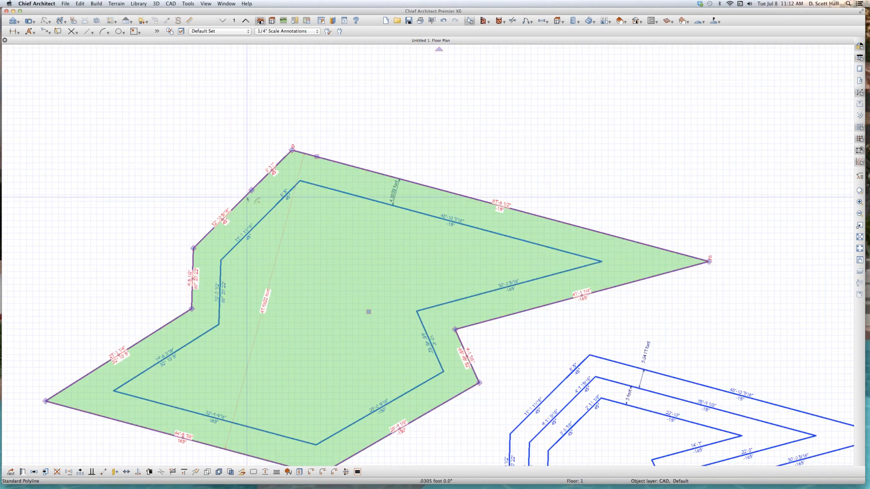
drag(251, 190, 227, 140)
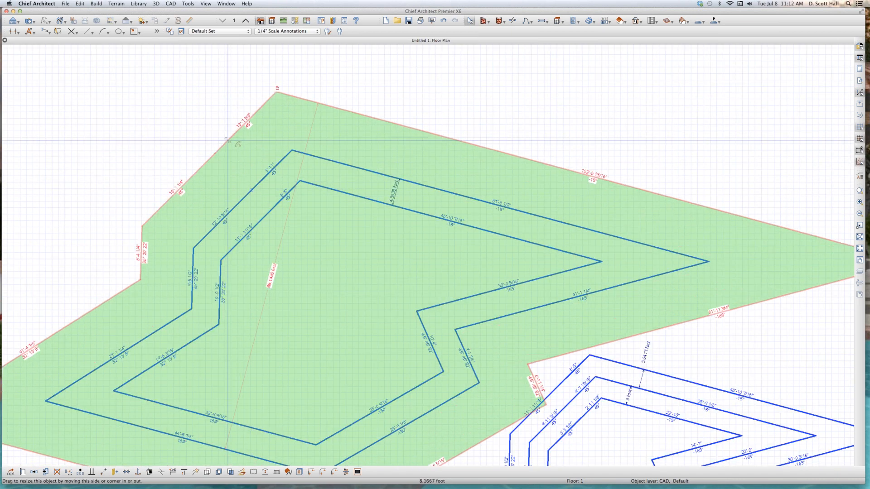
key(Tab)
key(Tab)
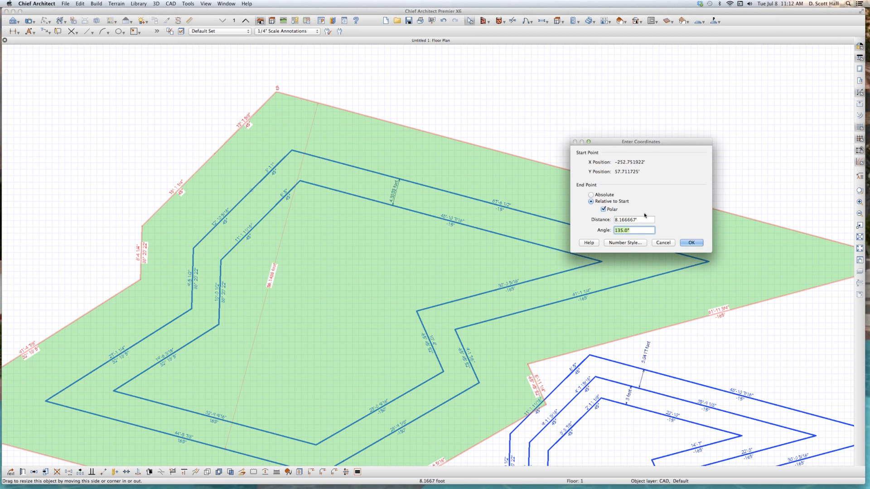
key(Tab)
text(8.)
text(8333)
key(Return)
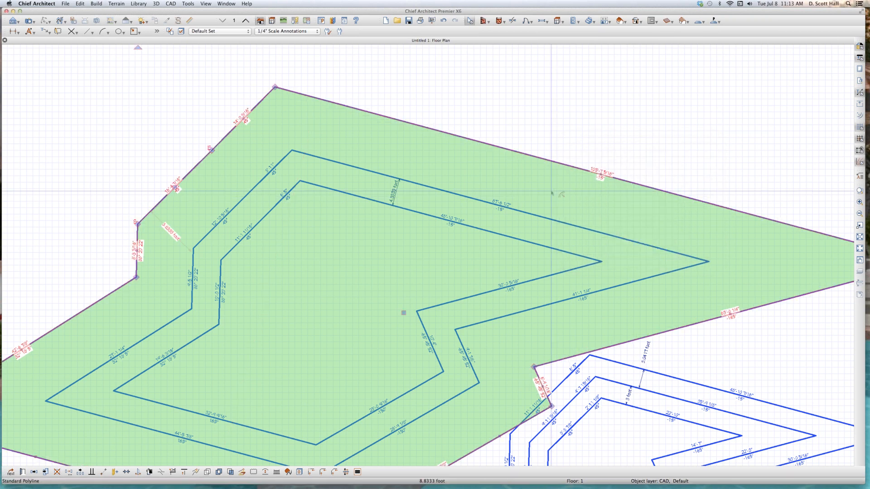
Dimension the gap between the top -15° edges of the middle and outer polylines in the new three-ring set
key(Escape)
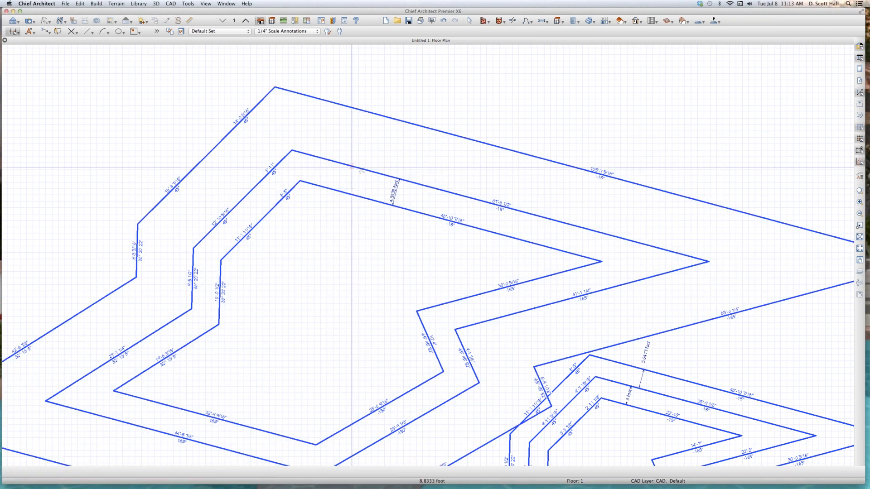
drag(352, 166, 365, 109)
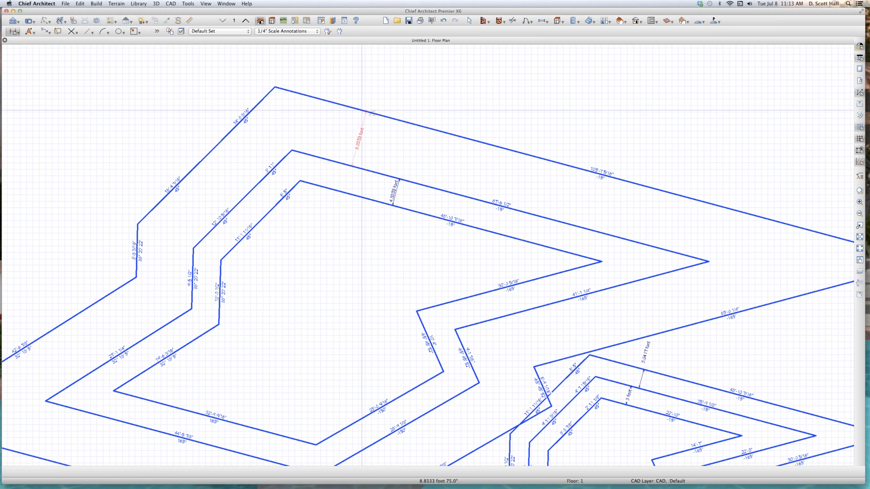
scroll(365, 109, up, 2)
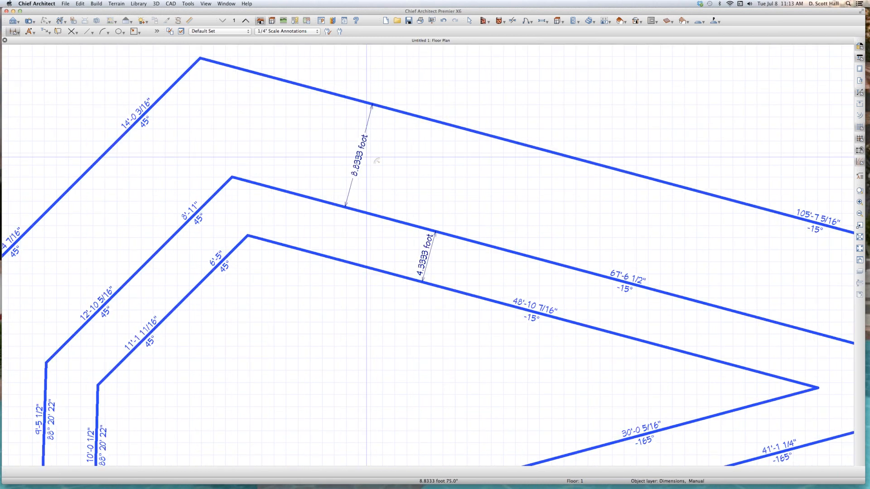
scroll(367, 179, up, 3)
scroll(361, 174, down, 5)
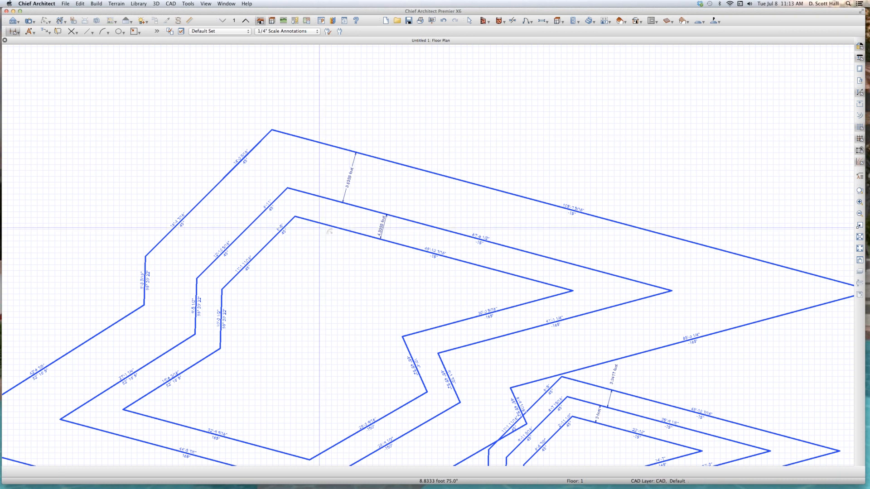
scroll(350, 167, up, 3)
scroll(366, 173, down, 5)
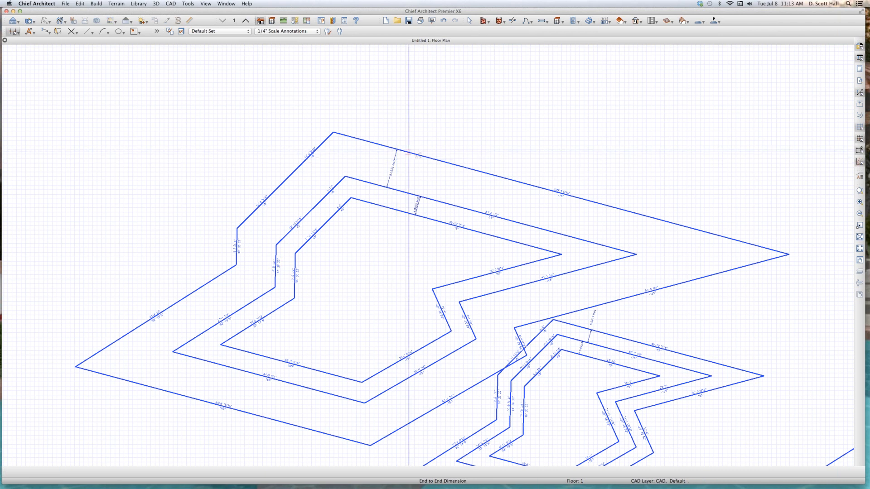
Make a concentric outward copy of the outermost polyline in the large three-ring set at an exact distance of 5.333'
key(space)
click(428, 157)
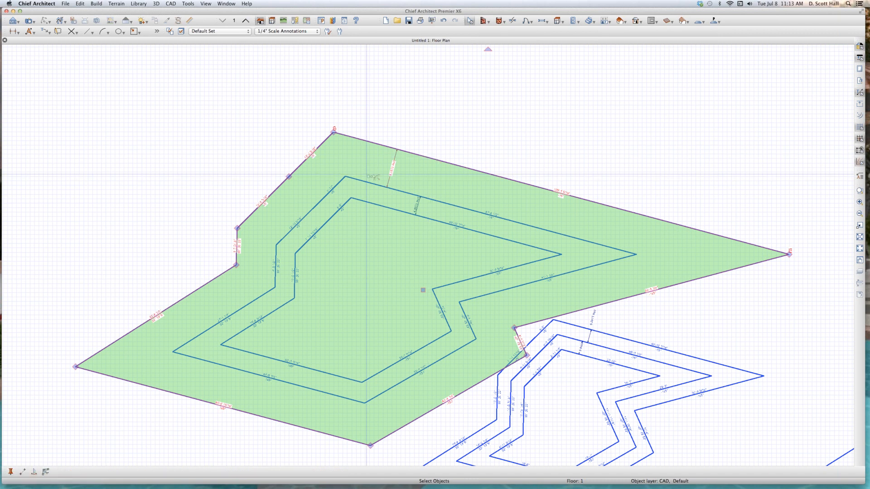
drag(288, 177, 273, 160)
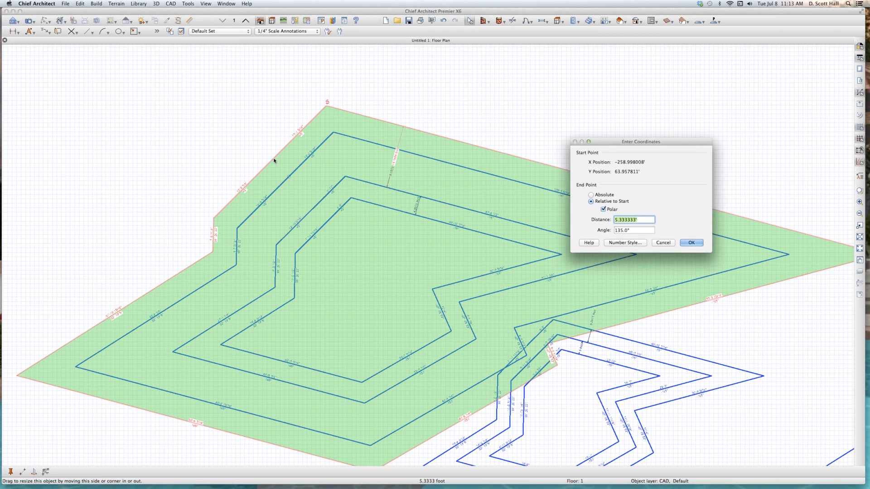
text(5.333)
key(Return)
Dimension the gap between the top -15° edges of the two outermost polylines in the large, now four-ring, set
key(d)
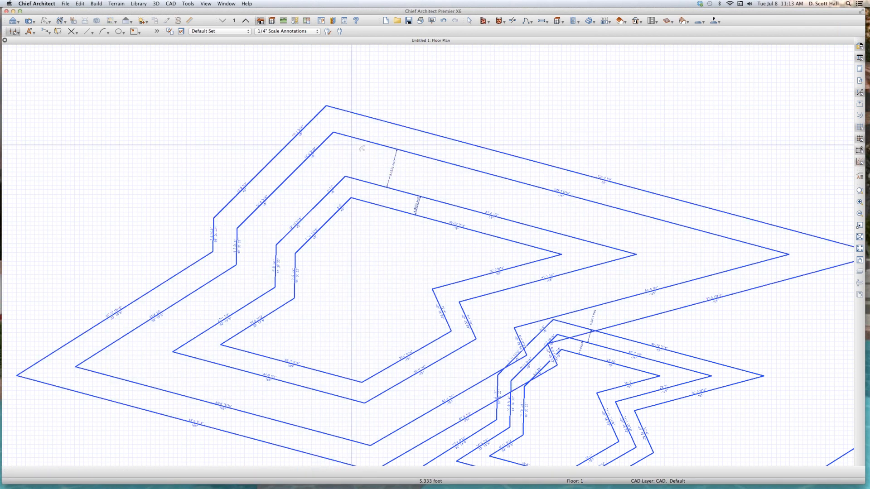
drag(358, 139, 370, 117)
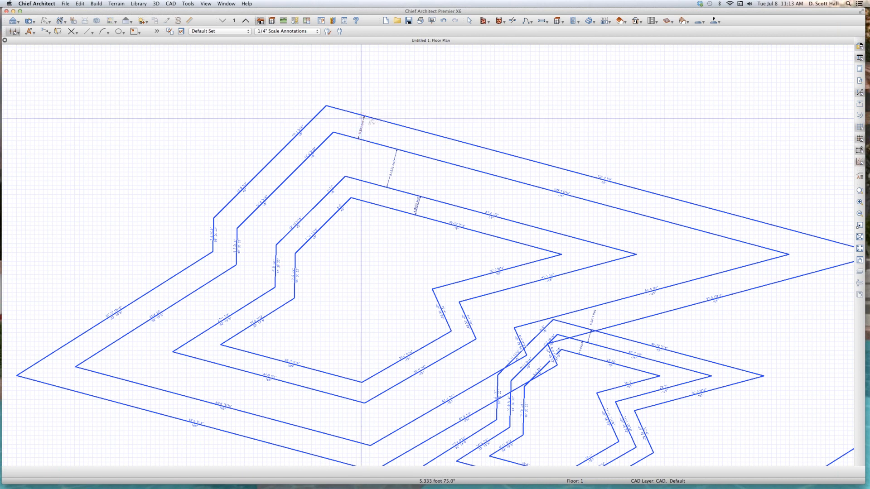
scroll(370, 125, up, 3)
key(space)
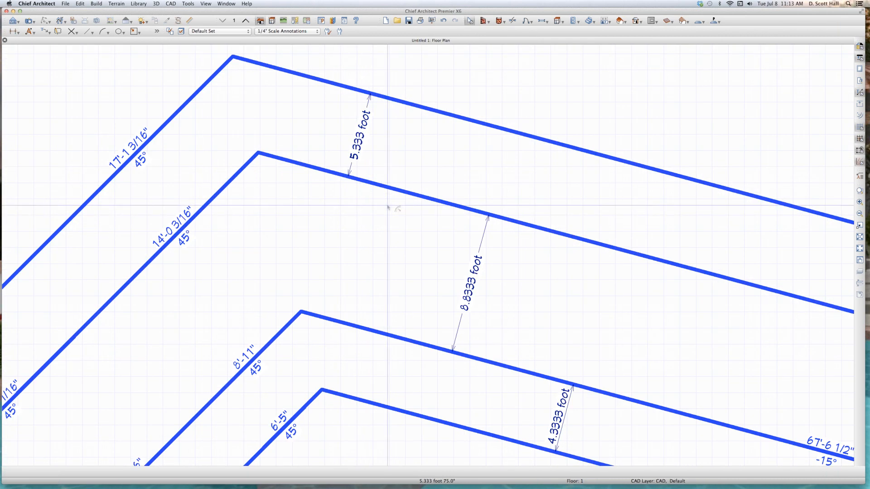
scroll(394, 195, down, 5)
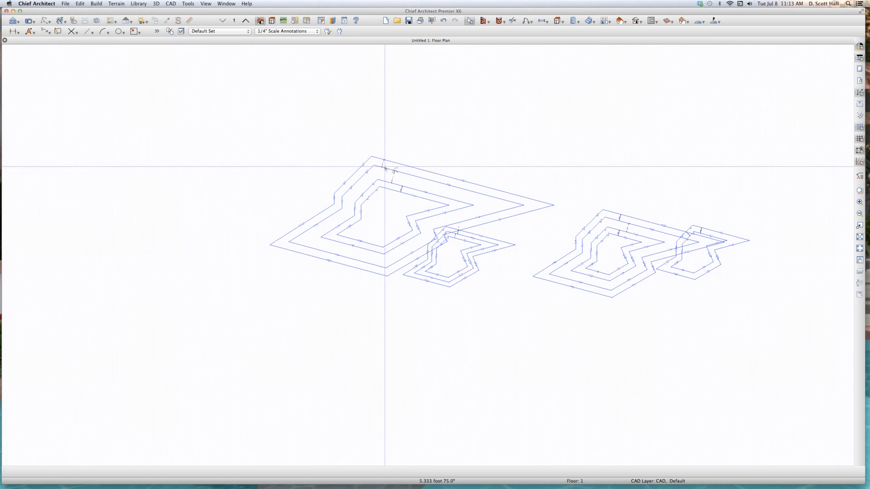